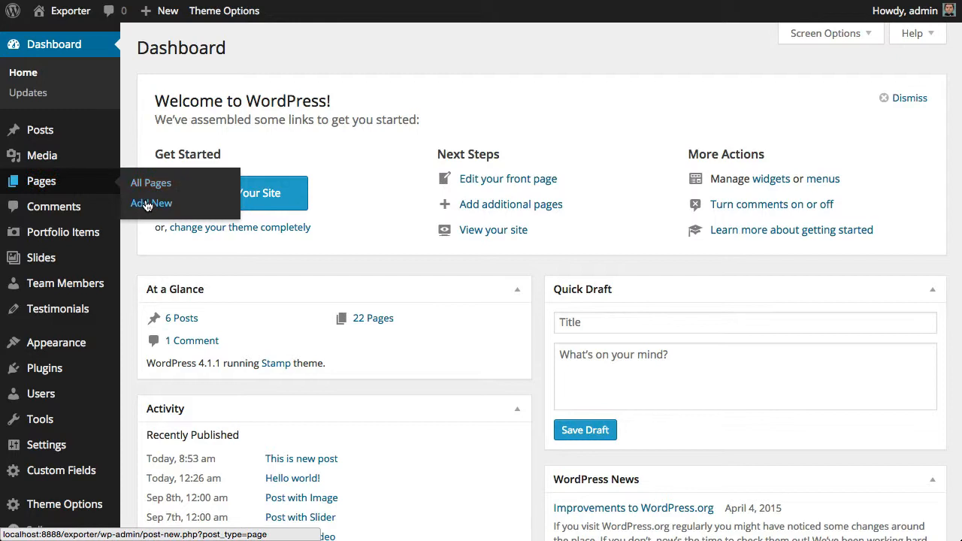
- Create a new page titled "This is my portfolio" and assign it the Portfolio Page template
{"action": "left_click", "coordinate": [147, 204]}
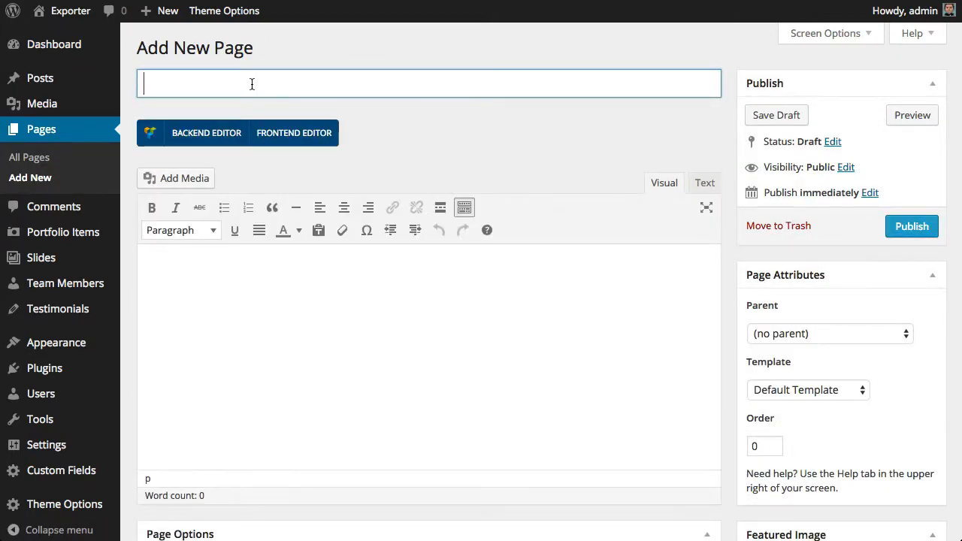
{"action": "type", "text": "This is my portfolio"}
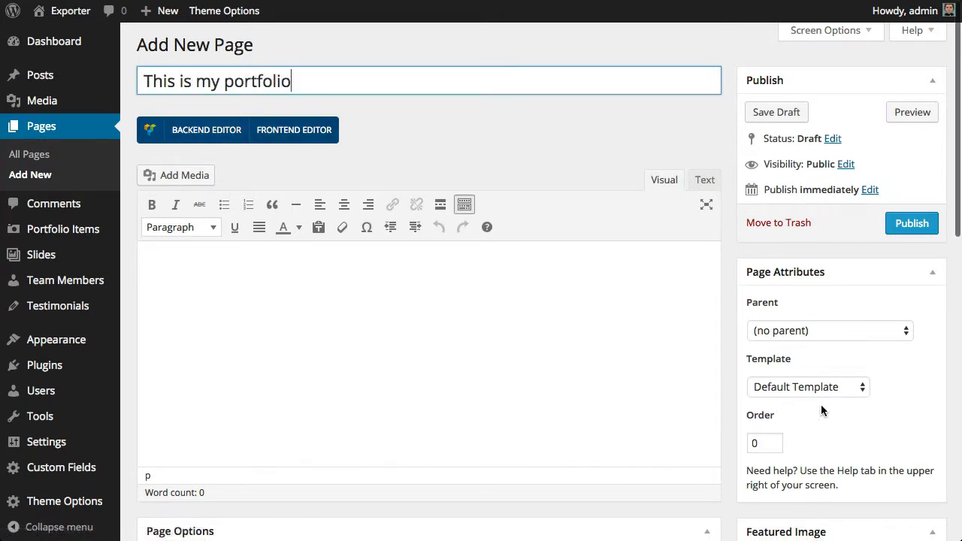
{"action": "left_click", "coordinate": [822, 389]}
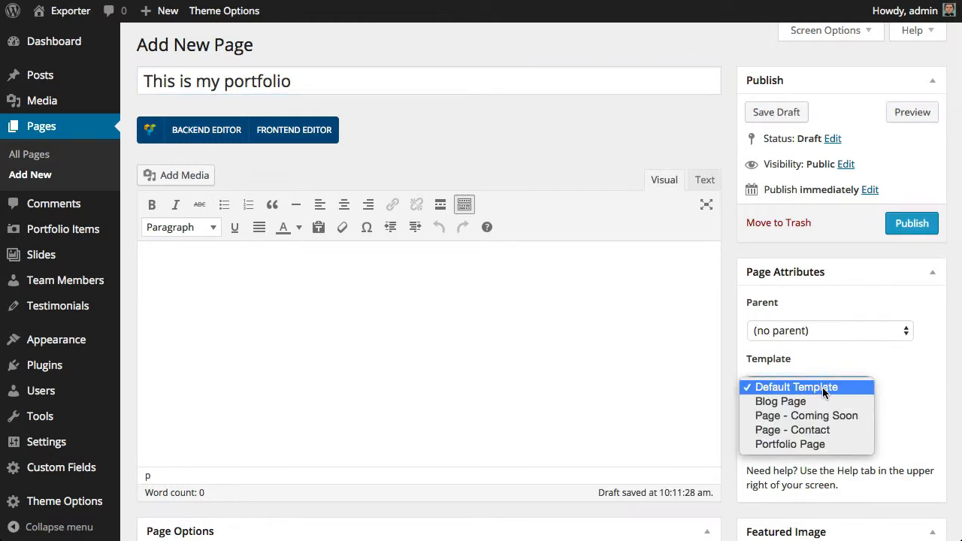
{"action": "left_click", "coordinate": [825, 445]}
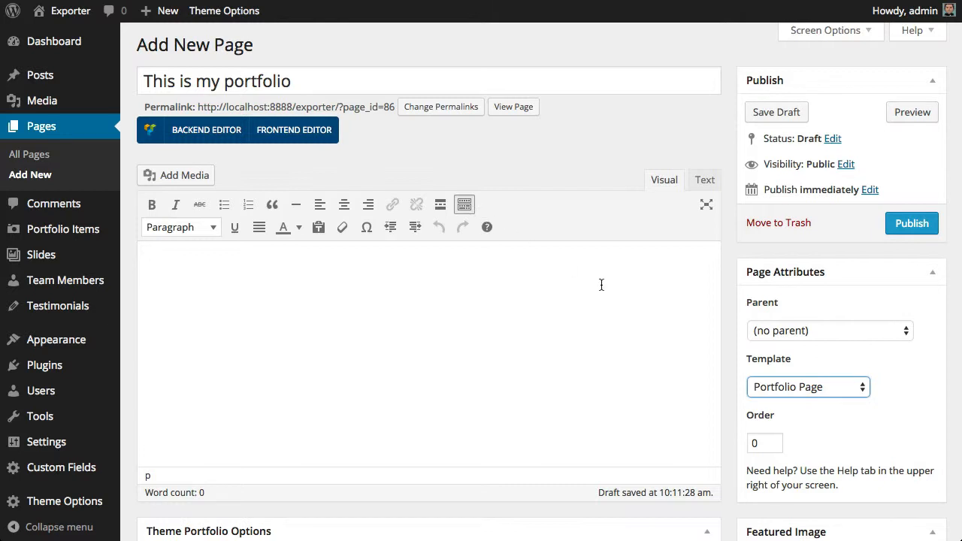
- Review the general layout choices in the theme portfolio options, keeping Grid without image crop (masonry)
{"action": "scroll", "coordinate": [601, 285], "scroll_direction": "down", "scroll_amount": 4}
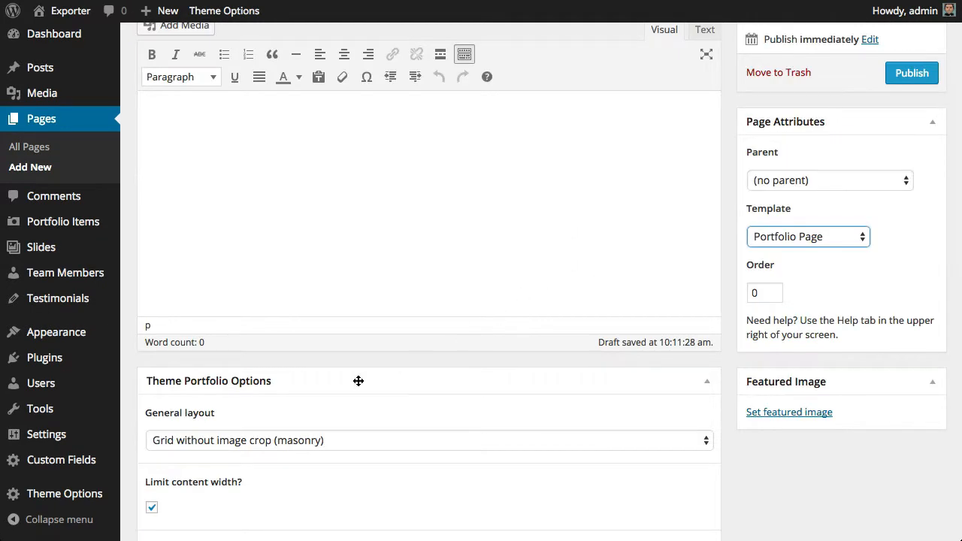
{"action": "scroll", "coordinate": [358, 381], "scroll_direction": "down", "scroll_amount": 2}
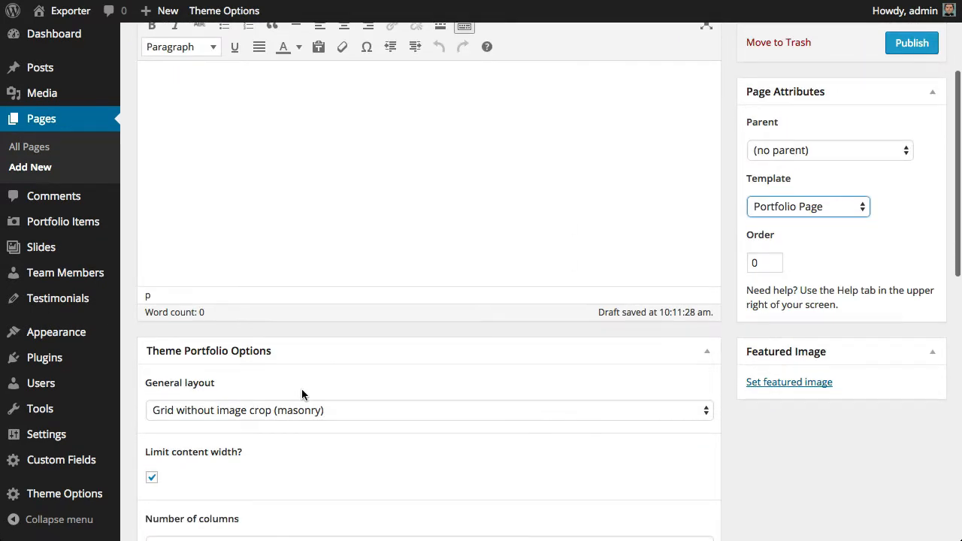
{"action": "scroll", "coordinate": [302, 393], "scroll_direction": "down", "scroll_amount": 1}
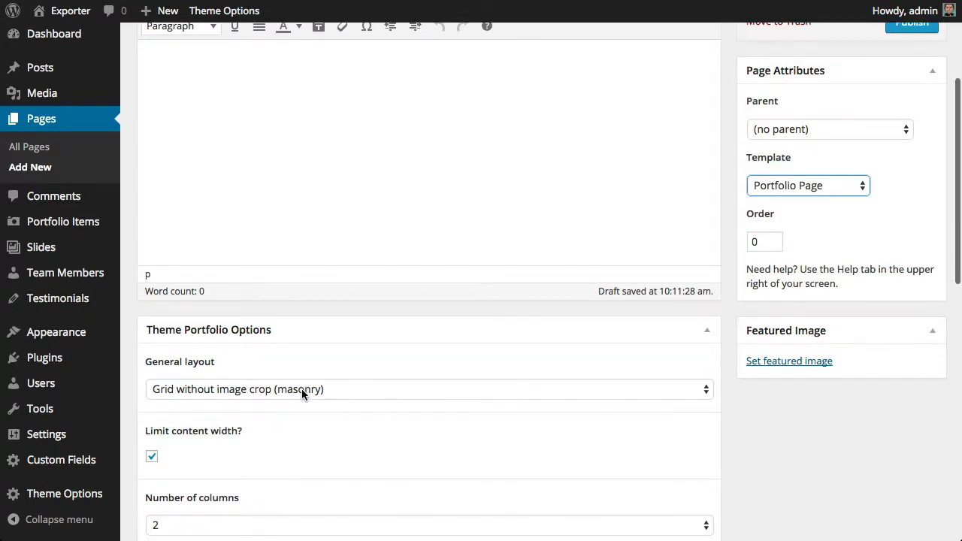
{"action": "left_click", "coordinate": [278, 390]}
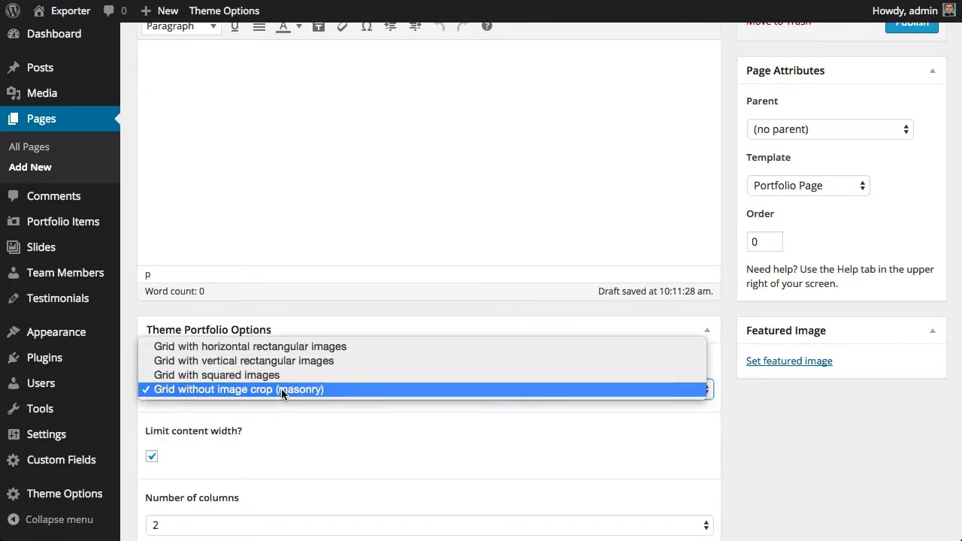
{"action": "left_click", "coordinate": [346, 431]}
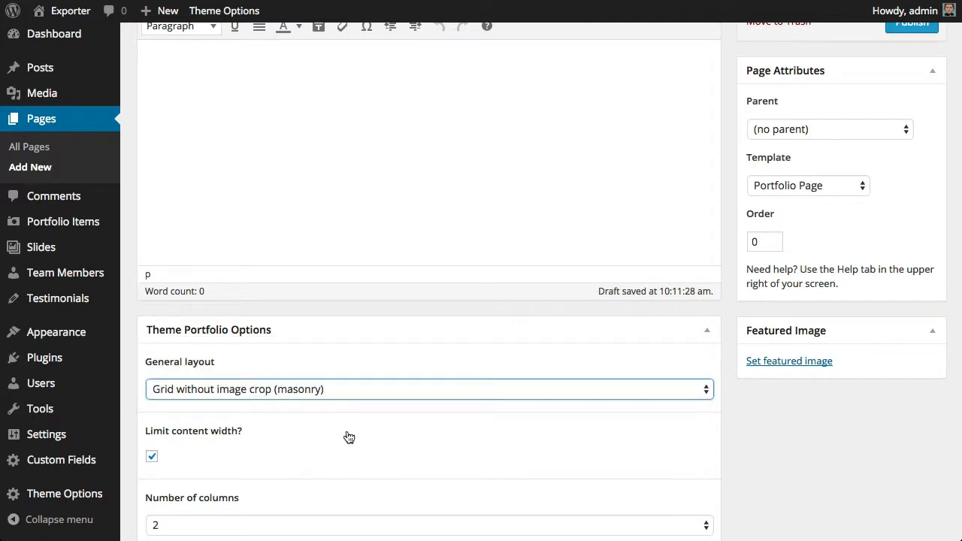
- Publish the new portfolio page
{"action": "scroll", "coordinate": [347, 430], "scroll_direction": "down", "scroll_amount": 1}
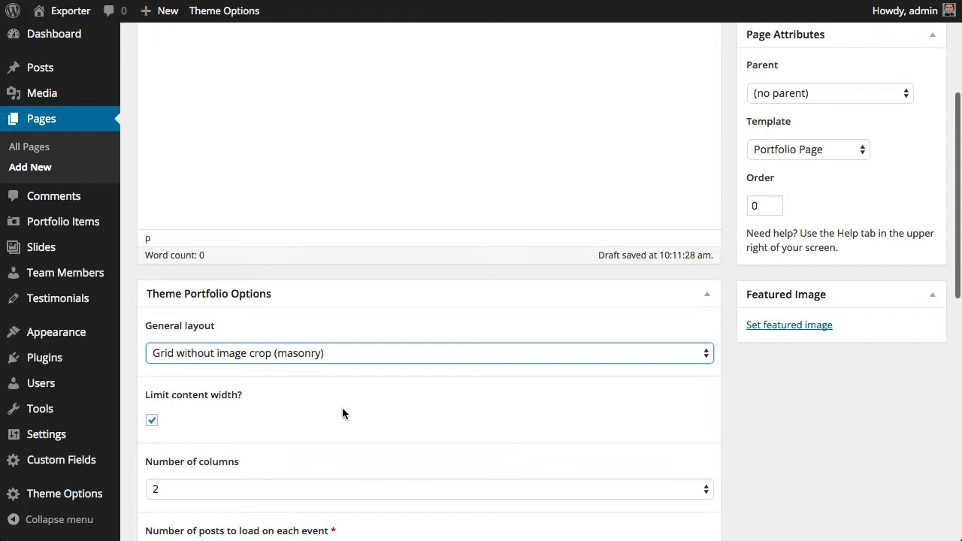
{"action": "scroll", "coordinate": [342, 408], "scroll_direction": "up", "scroll_amount": 5}
{"action": "left_click", "coordinate": [911, 227]}
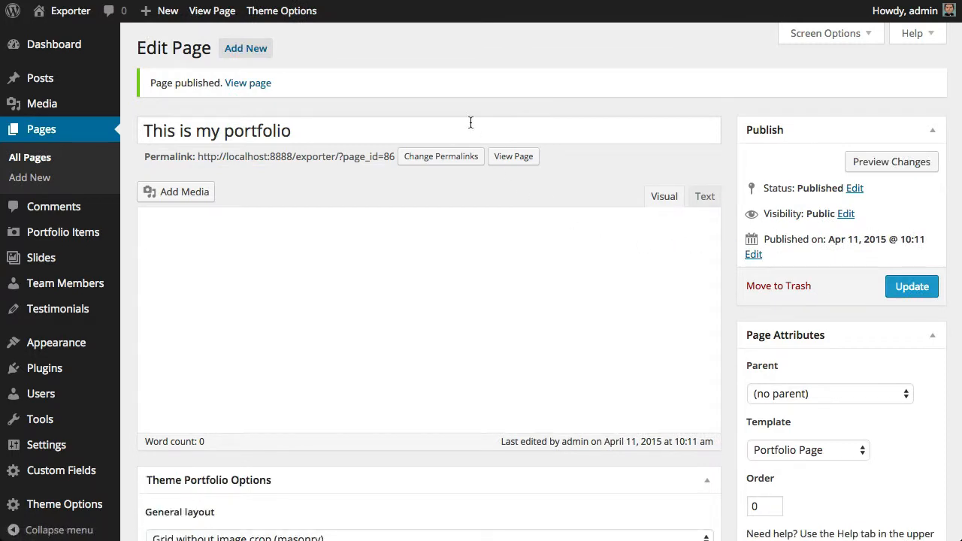
- View the published portfolio page on the site and examine its thumbnail grid and rollover effects
{"action": "left_click", "coordinate": [498, 157]}
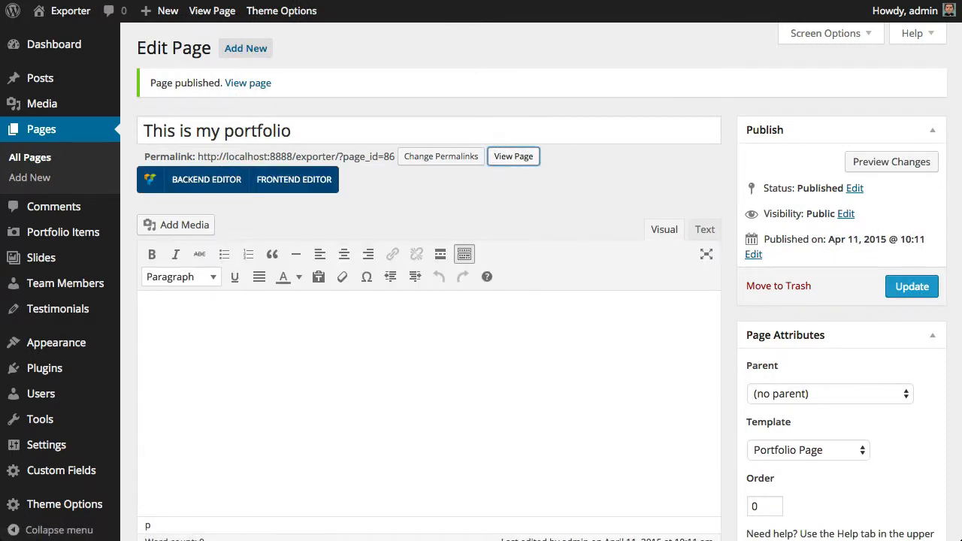
{"action": "scroll", "coordinate": [287, 283], "scroll_direction": "down", "scroll_amount": 5}
{"action": "scroll", "coordinate": [287, 283], "scroll_direction": "up", "scroll_amount": 5}
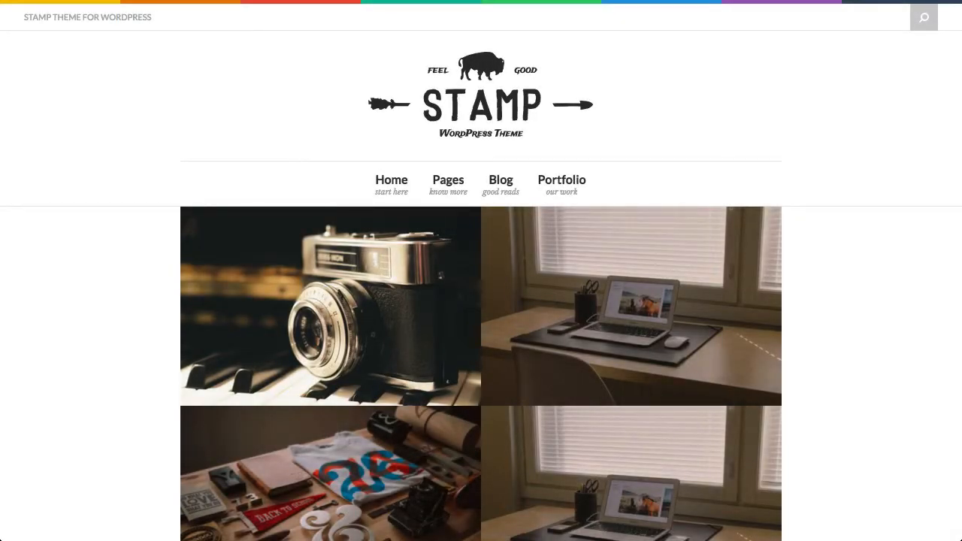
{"action": "scroll", "coordinate": [403, 296], "scroll_direction": "down", "scroll_amount": 4}
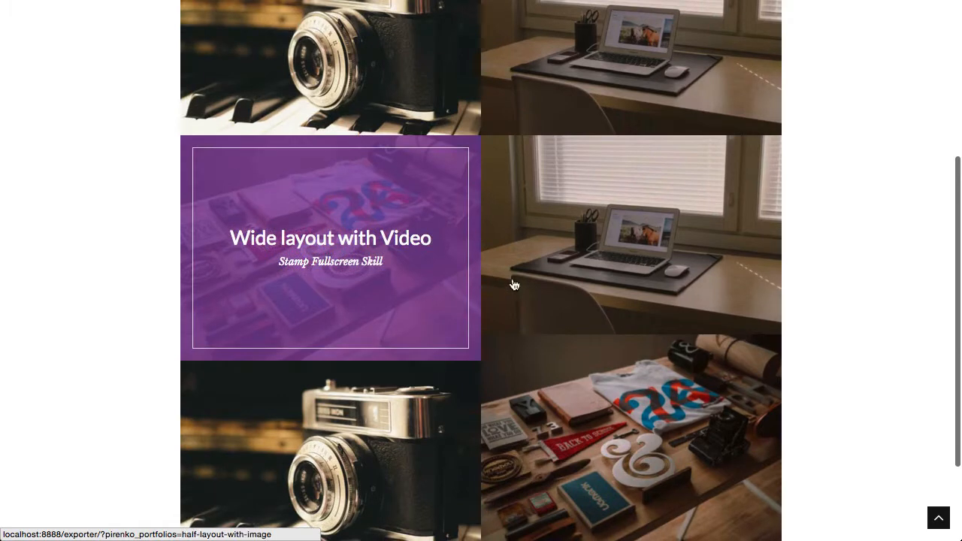
{"action": "scroll", "coordinate": [564, 273], "scroll_direction": "down", "scroll_amount": 3}
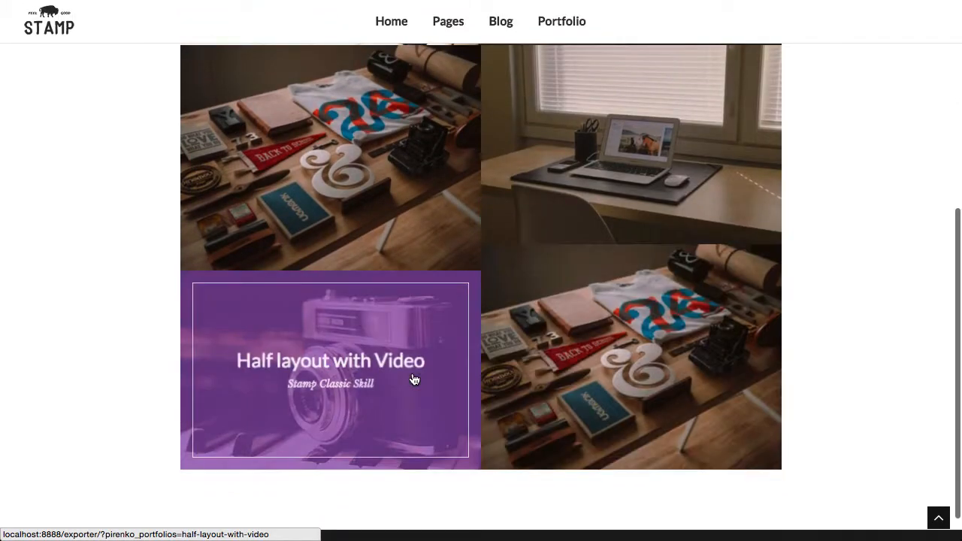
{"action": "scroll", "coordinate": [414, 380], "scroll_direction": "up", "scroll_amount": 3}
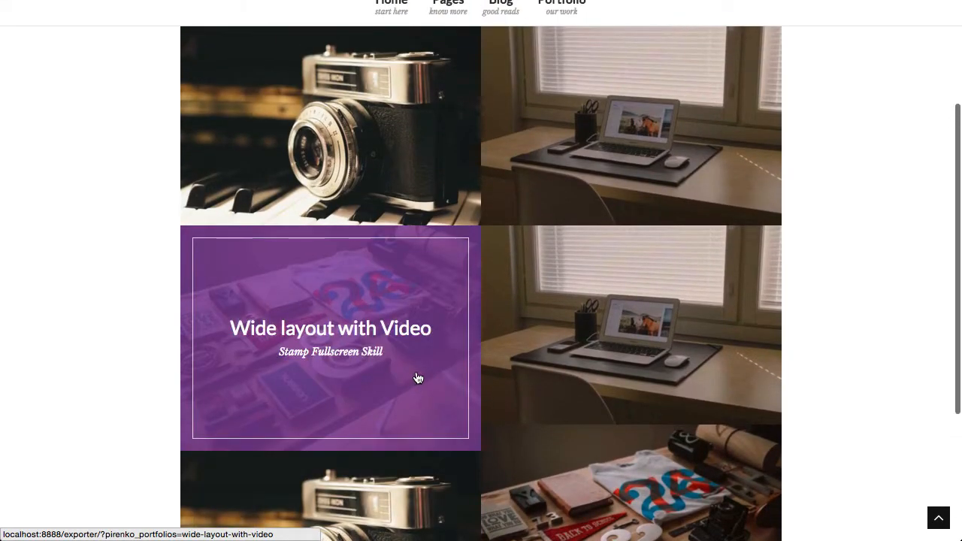
{"action": "scroll", "coordinate": [594, 348], "scroll_direction": "up", "scroll_amount": 3}
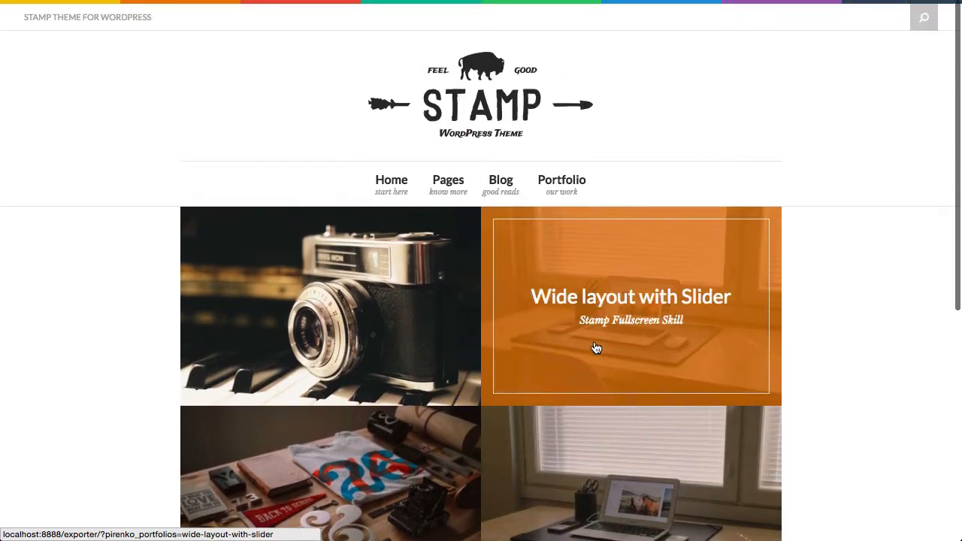
{"action": "scroll", "coordinate": [594, 348], "scroll_direction": "down", "scroll_amount": 2}
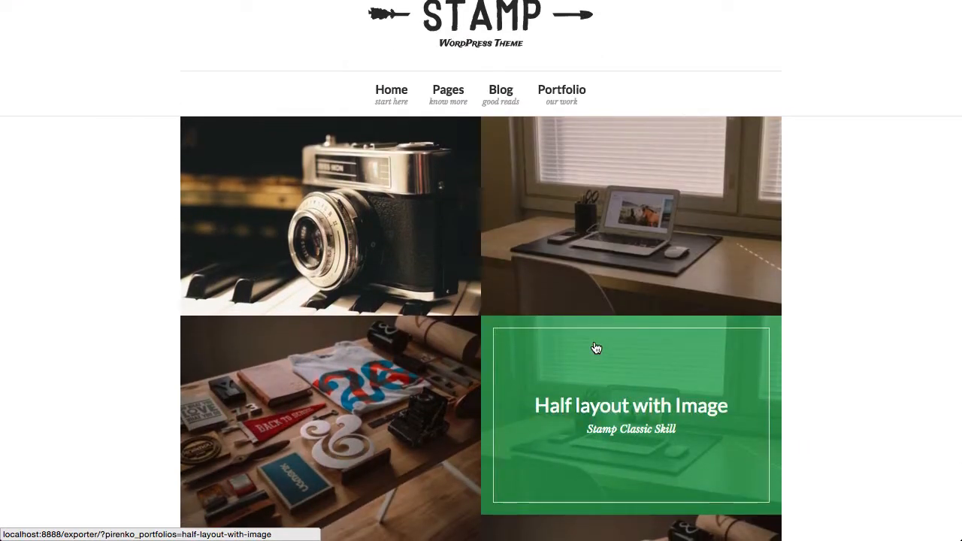
{"action": "scroll", "coordinate": [595, 348], "scroll_direction": "down", "scroll_amount": 3}
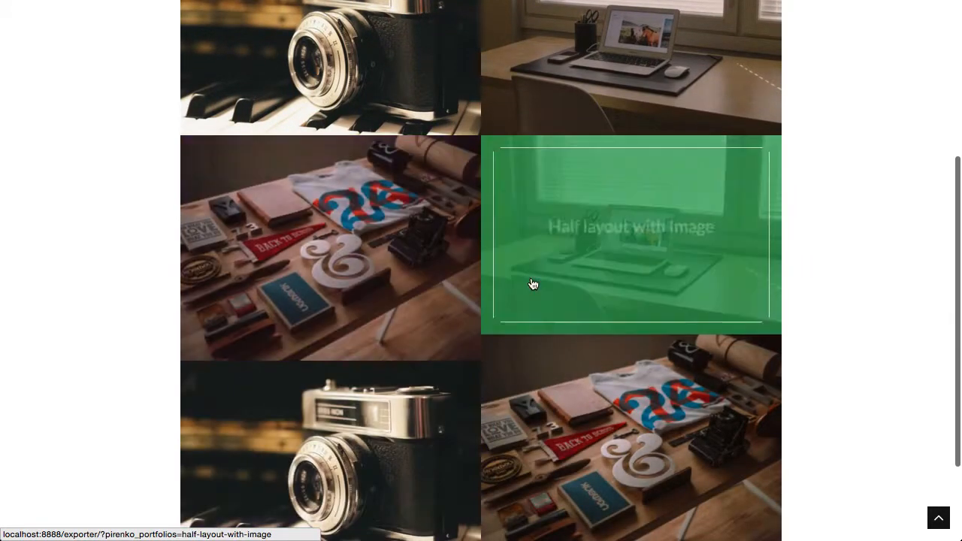
{"action": "scroll", "coordinate": [533, 283], "scroll_direction": "up", "scroll_amount": 3}
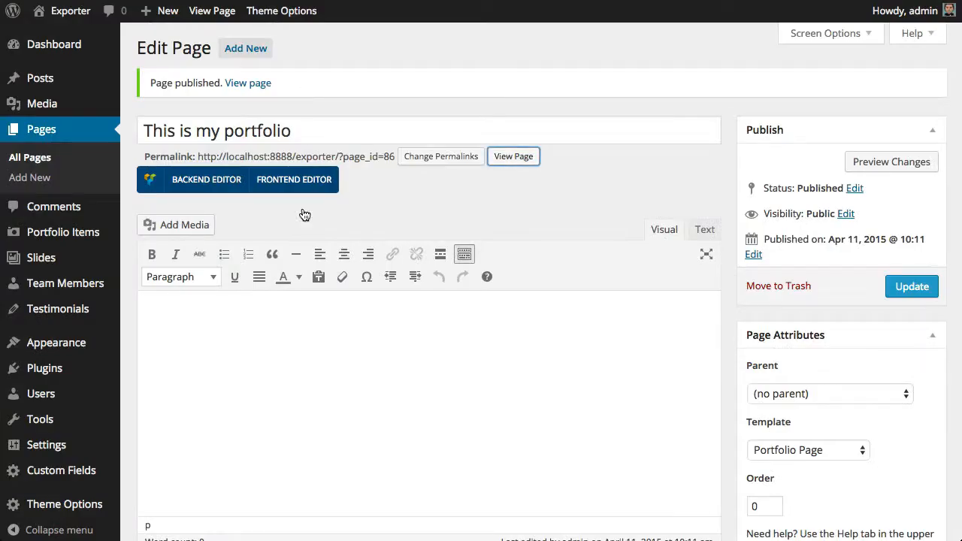
- Set the thumbnails margin to 10 in the page's theme portfolio options
{"action": "scroll", "coordinate": [299, 248], "scroll_direction": "down", "scroll_amount": 5}
{"action": "scroll", "coordinate": [299, 250], "scroll_direction": "down", "scroll_amount": 3}
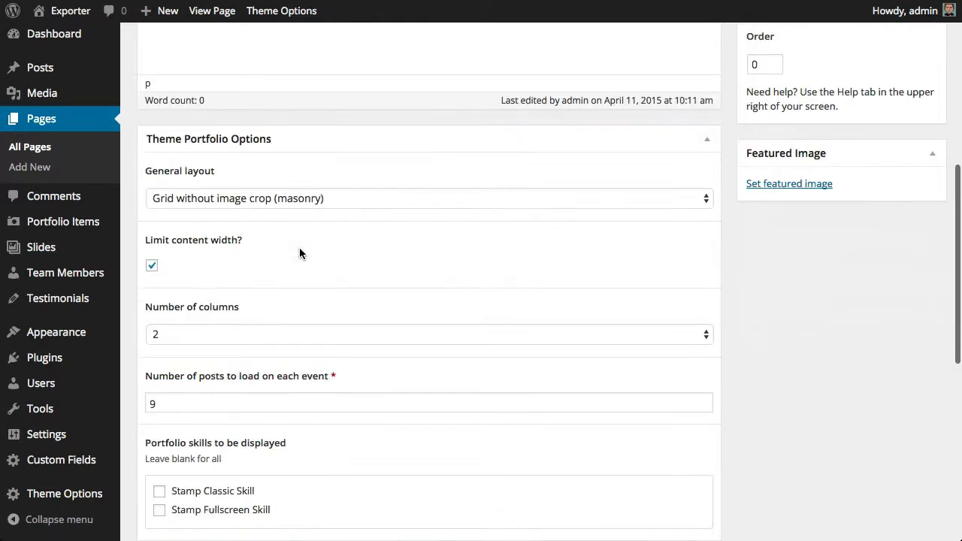
{"action": "scroll", "coordinate": [299, 249], "scroll_direction": "down", "scroll_amount": 3}
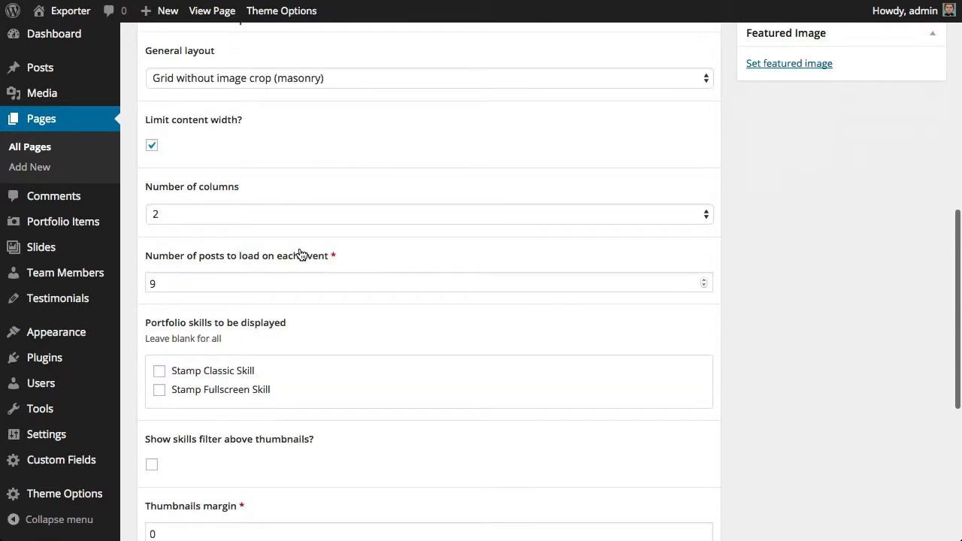
{"action": "scroll", "coordinate": [299, 254], "scroll_direction": "down", "scroll_amount": 1}
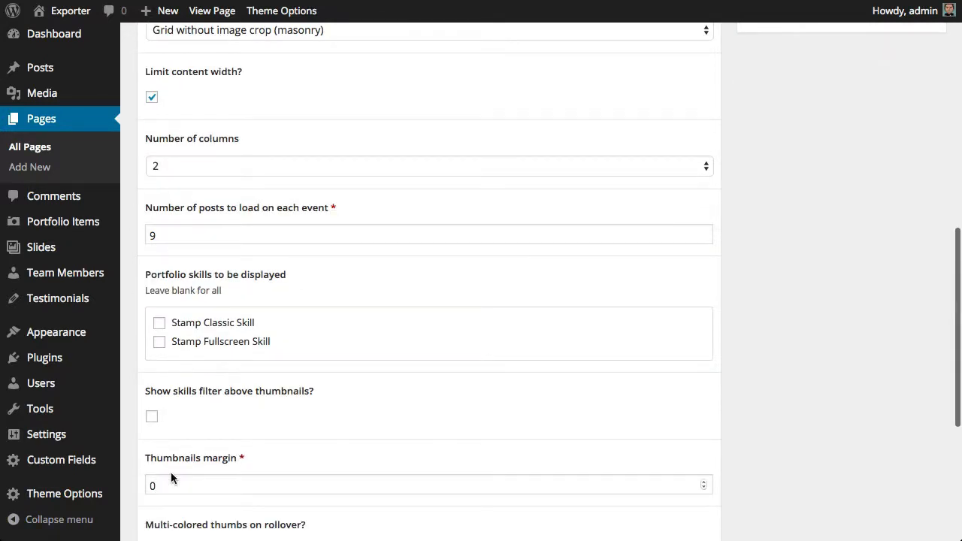
{"action": "left_click", "coordinate": [149, 486]}
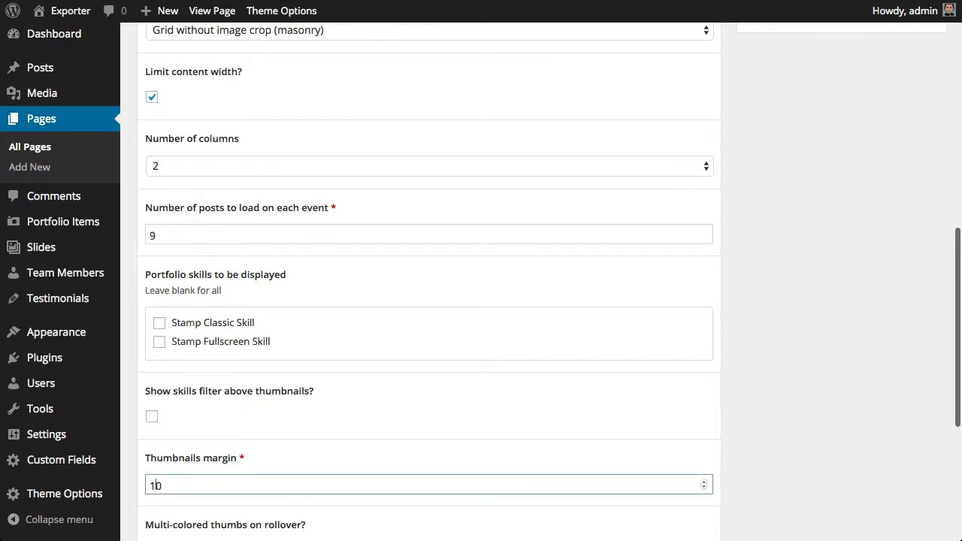
{"action": "left_click", "coordinate": [740, 418]}
- Set the portfolio grid's number of columns to 3
{"action": "scroll", "coordinate": [252, 292], "scroll_direction": "up", "scroll_amount": 1}
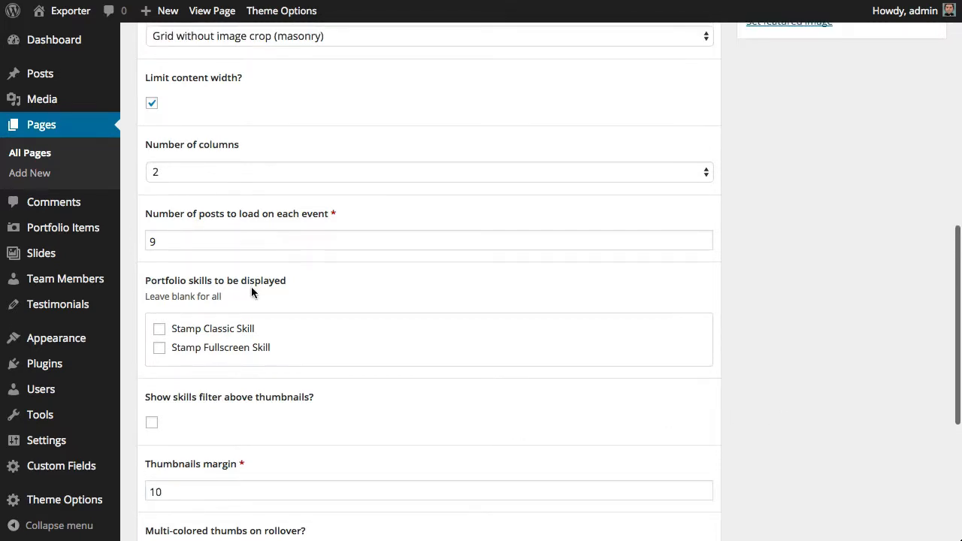
{"action": "left_click", "coordinate": [220, 169]}
{"action": "left_click", "coordinate": [221, 185]}
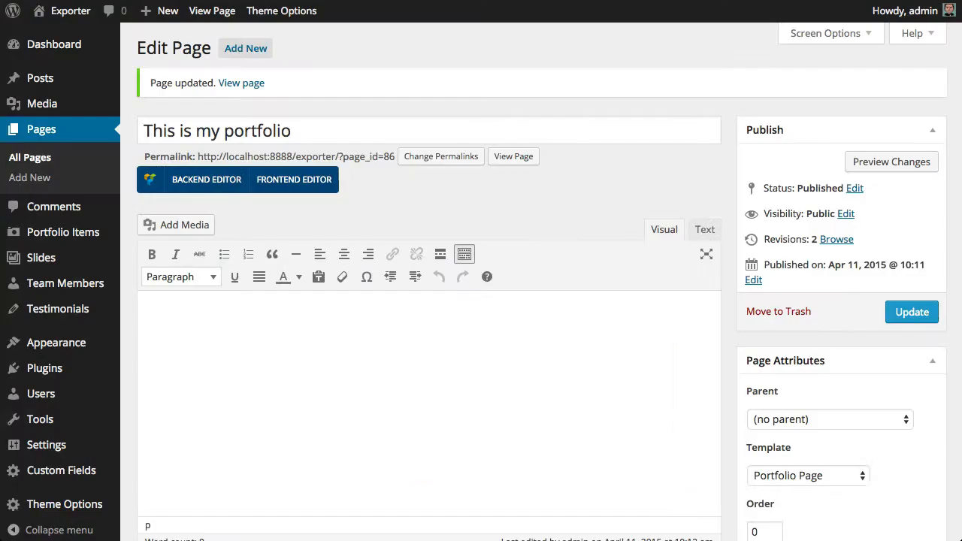
- Turn off the content width limit in the theme portfolio options and update the page
{"action": "scroll", "coordinate": [229, 236], "scroll_direction": "down", "scroll_amount": 5}
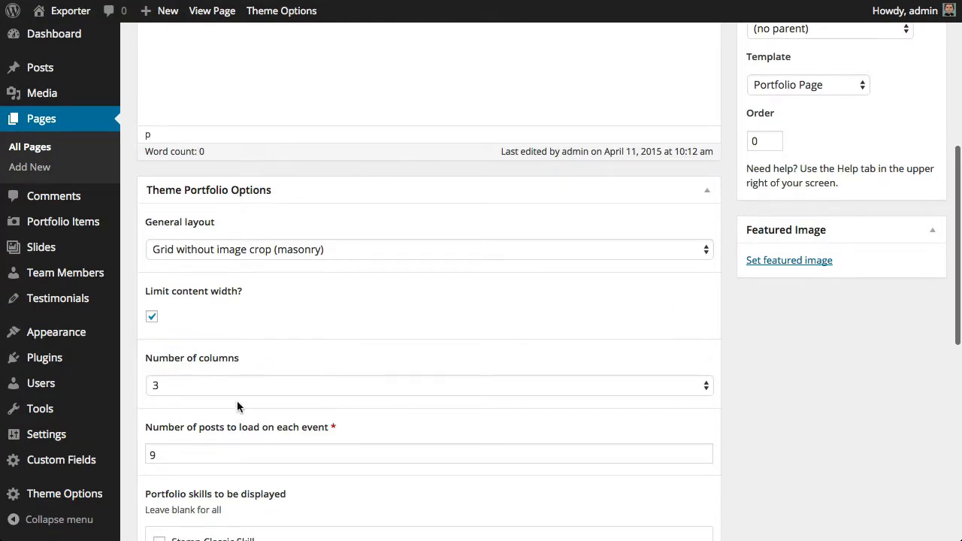
{"action": "scroll", "coordinate": [236, 400], "scroll_direction": "down", "scroll_amount": 1}
{"action": "left_click", "coordinate": [153, 287]}
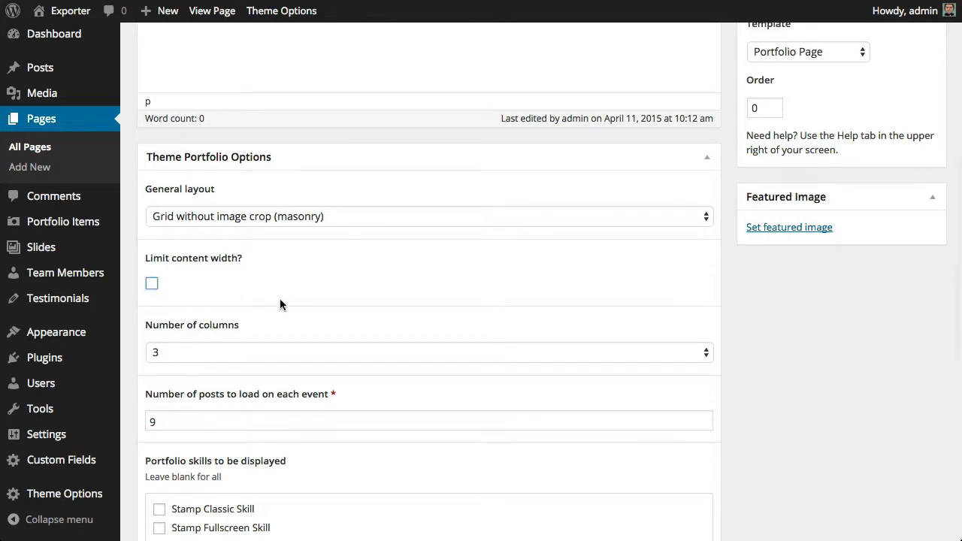
{"action": "scroll", "coordinate": [318, 300], "scroll_direction": "up", "scroll_amount": 10}
{"action": "left_click", "coordinate": [894, 311]}
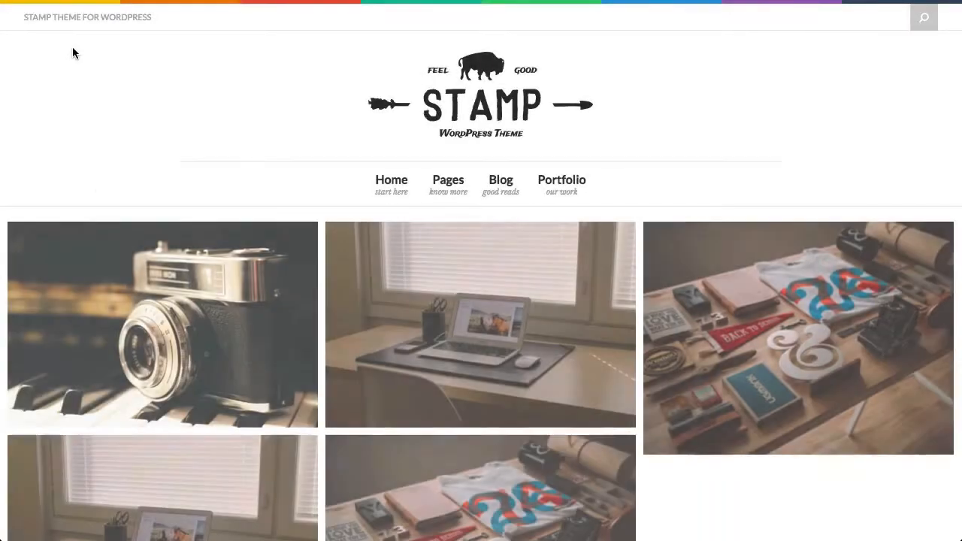
- Examine the updated portfolio grid on the site and review the page's theme portfolio options
{"action": "scroll", "coordinate": [909, 310], "scroll_direction": "down", "scroll_amount": 2}
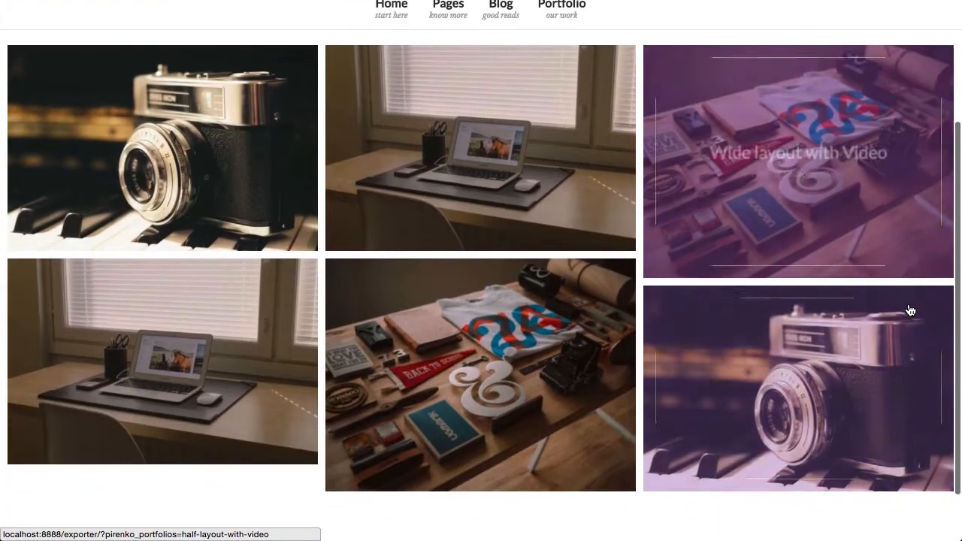
{"action": "scroll", "coordinate": [910, 310], "scroll_direction": "up", "scroll_amount": 2}
{"action": "scroll", "coordinate": [910, 309], "scroll_direction": "up", "scroll_amount": 1}
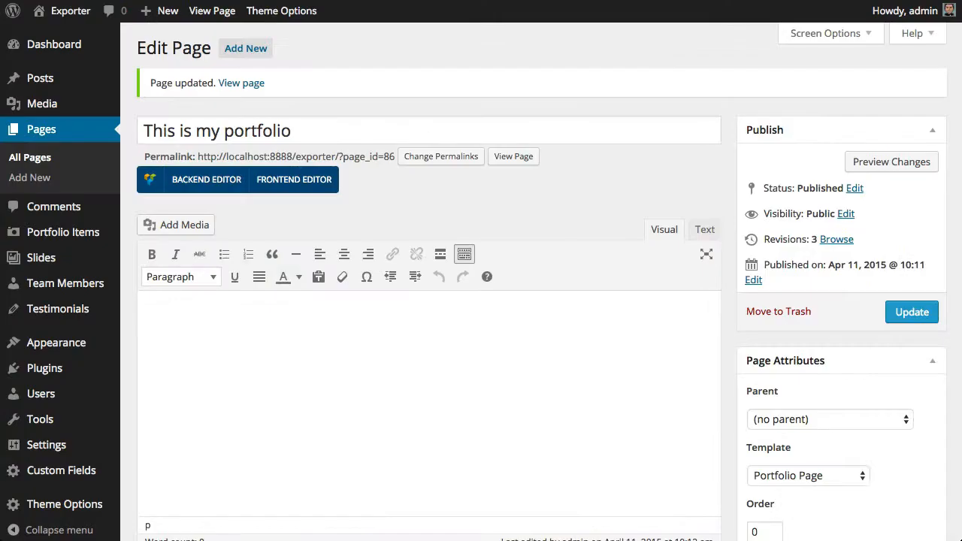
{"action": "scroll", "coordinate": [270, 245], "scroll_direction": "down", "scroll_amount": 2}
{"action": "scroll", "coordinate": [270, 245], "scroll_direction": "down", "scroll_amount": 5}
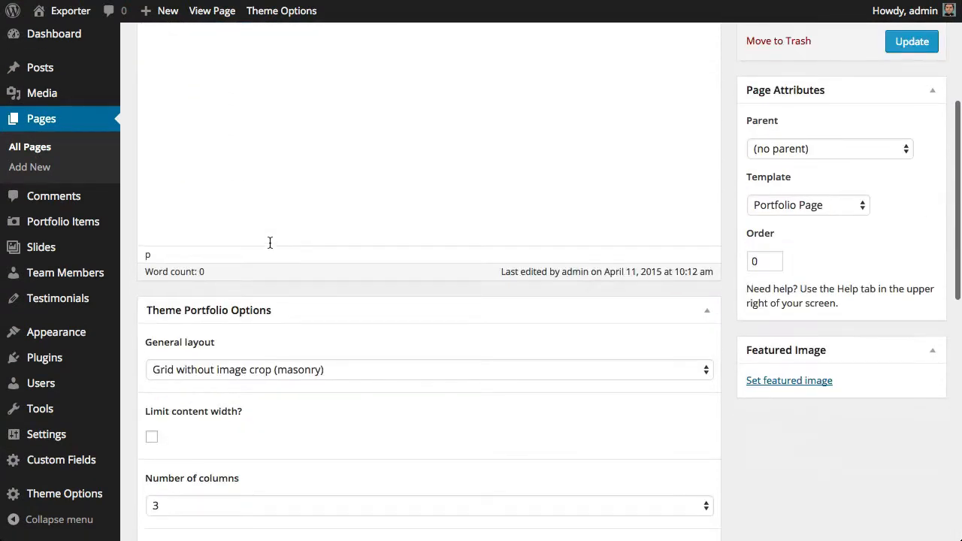
{"action": "scroll", "coordinate": [270, 244], "scroll_direction": "down", "scroll_amount": 4}
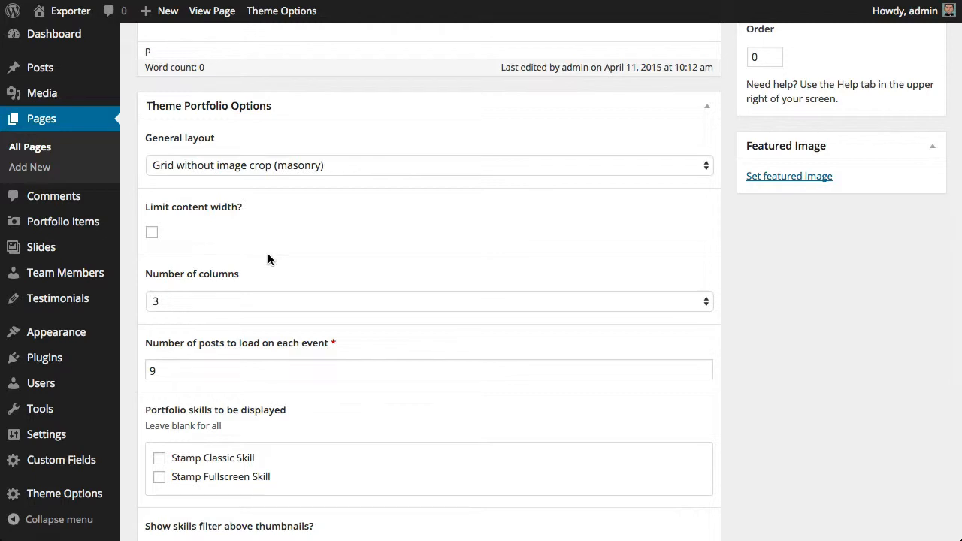
{"action": "scroll", "coordinate": [268, 259], "scroll_direction": "down", "scroll_amount": 1}
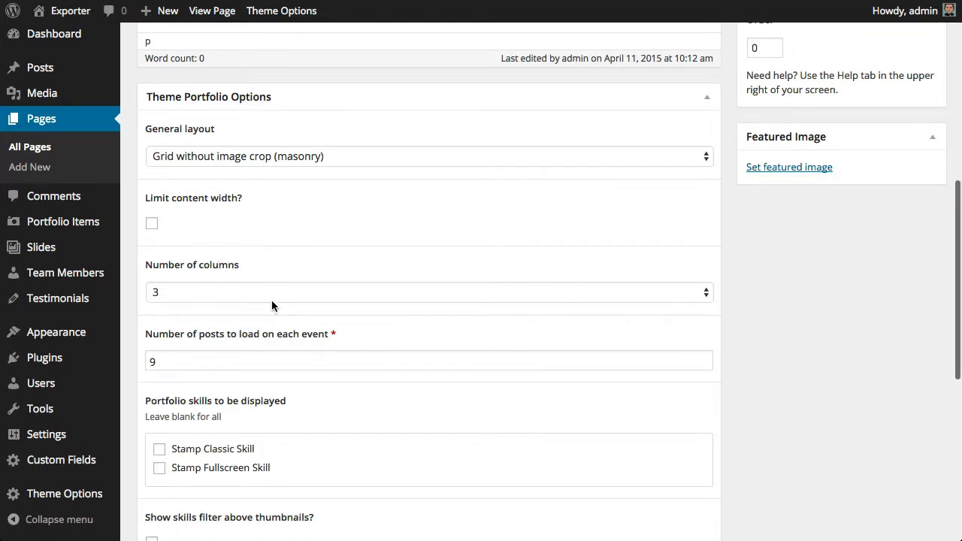
{"action": "scroll", "coordinate": [272, 301], "scroll_direction": "down", "scroll_amount": 1}
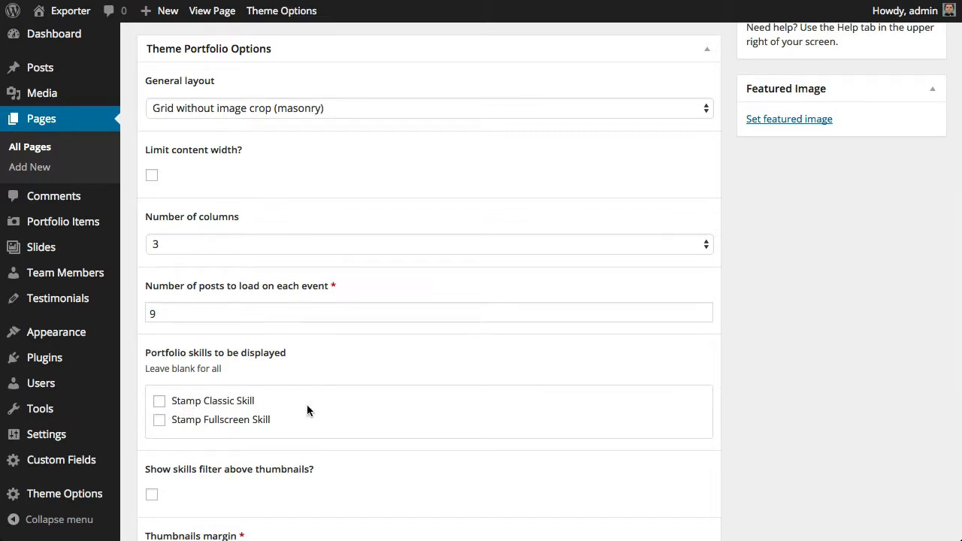
{"action": "left_click", "coordinate": [216, 405]}
{"action": "left_click", "coordinate": [226, 422]}
{"action": "left_click", "coordinate": [226, 422]}
- Enable the skills filter above the thumbnails and keep its alignment set to Center
{"action": "scroll", "coordinate": [380, 383], "scroll_direction": "down", "scroll_amount": 2}
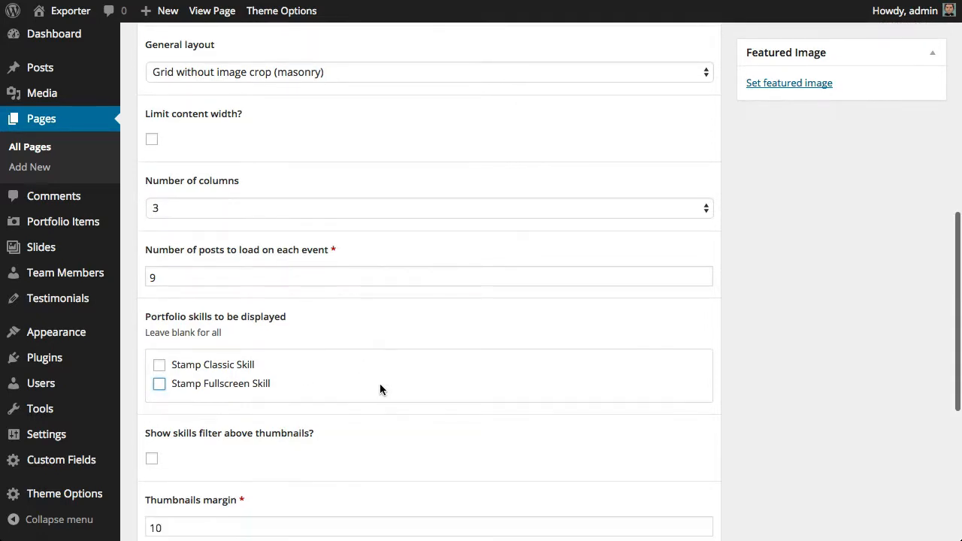
{"action": "scroll", "coordinate": [380, 384], "scroll_direction": "down", "scroll_amount": 2}
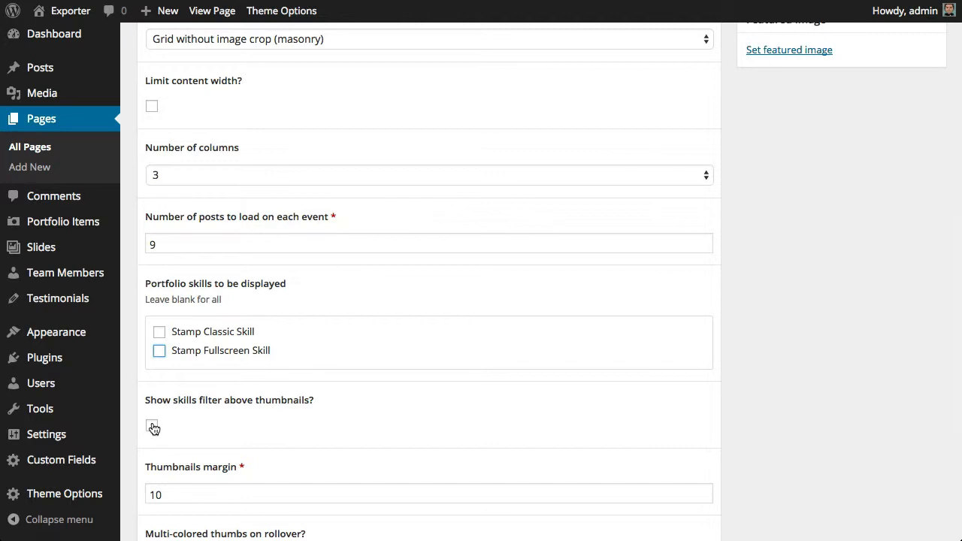
{"action": "left_click", "coordinate": [152, 426]}
{"action": "scroll", "coordinate": [300, 412], "scroll_direction": "down", "scroll_amount": 3}
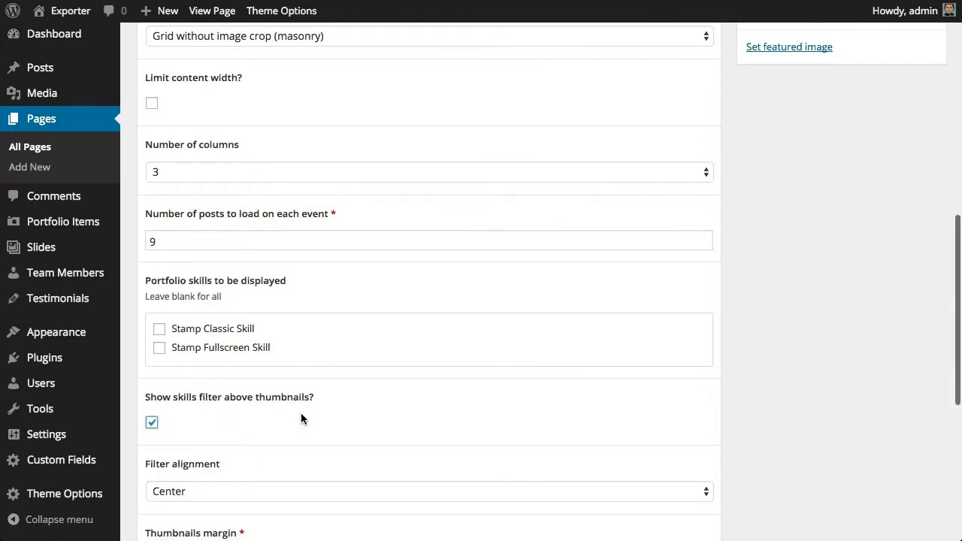
{"action": "left_click", "coordinate": [291, 403]}
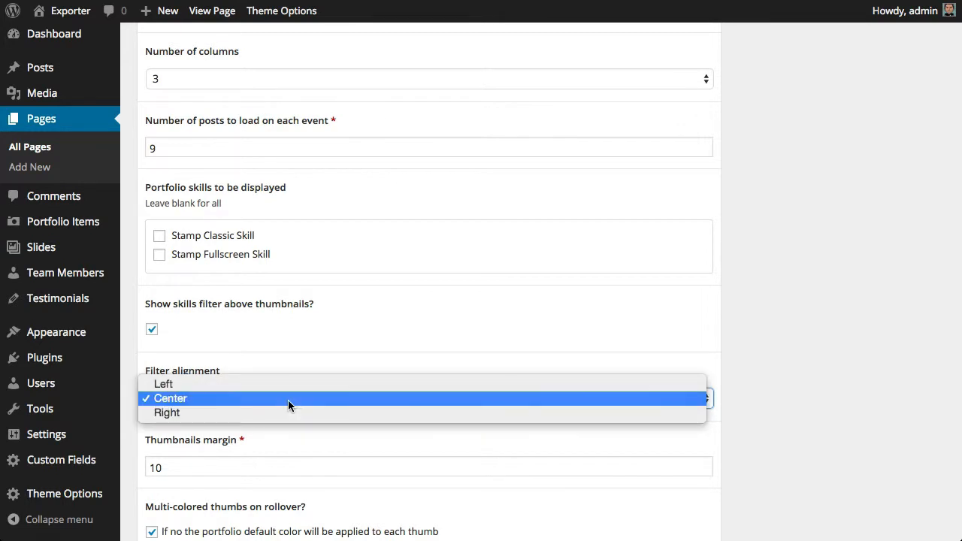
{"action": "left_click", "coordinate": [289, 400]}
{"action": "scroll", "coordinate": [309, 415], "scroll_direction": "down", "scroll_amount": 1}
- Turn off multi-colored thumbs on rollover in the theme portfolio options and update the page
{"action": "scroll", "coordinate": [310, 422], "scroll_direction": "down", "scroll_amount": 5}
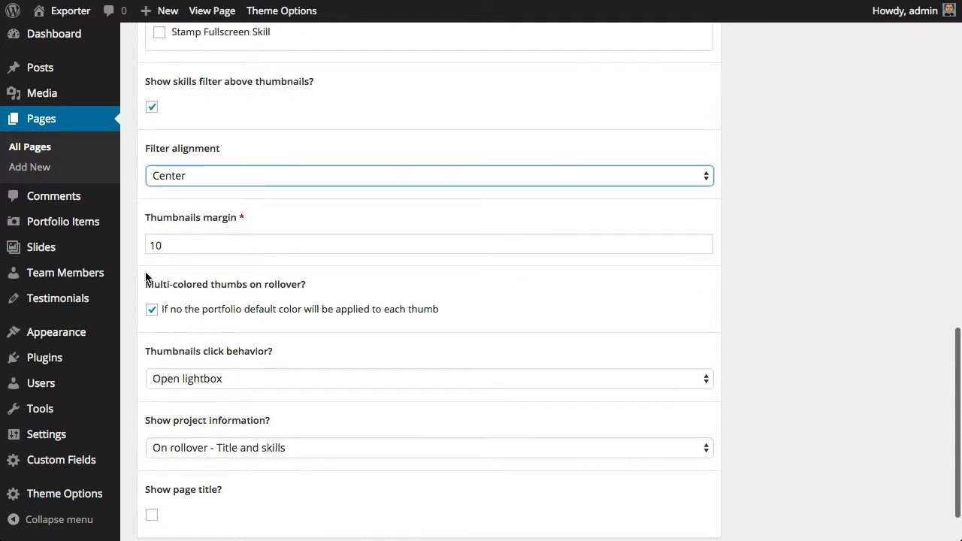
{"action": "mouse_move", "coordinate": [281, 10]}
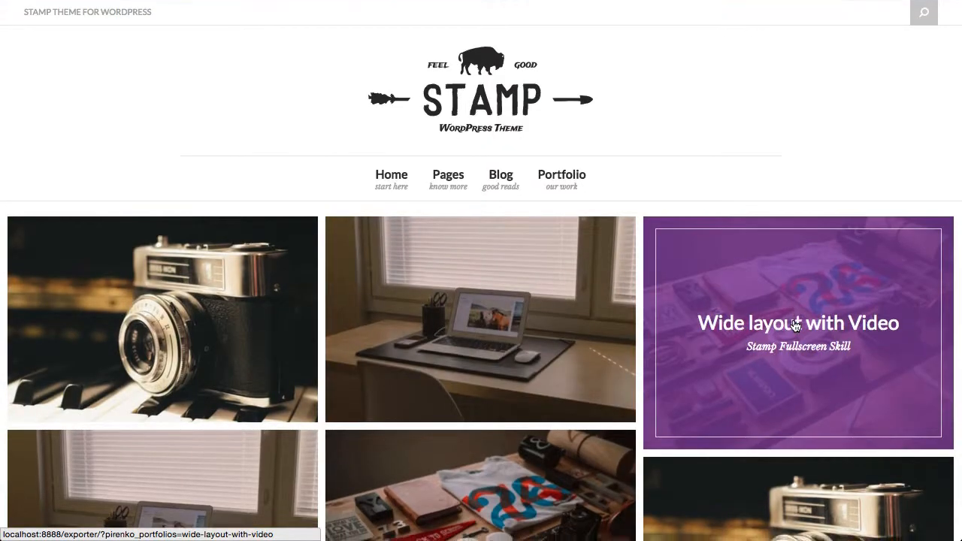
{"action": "scroll", "coordinate": [774, 326], "scroll_direction": "down", "scroll_amount": 3}
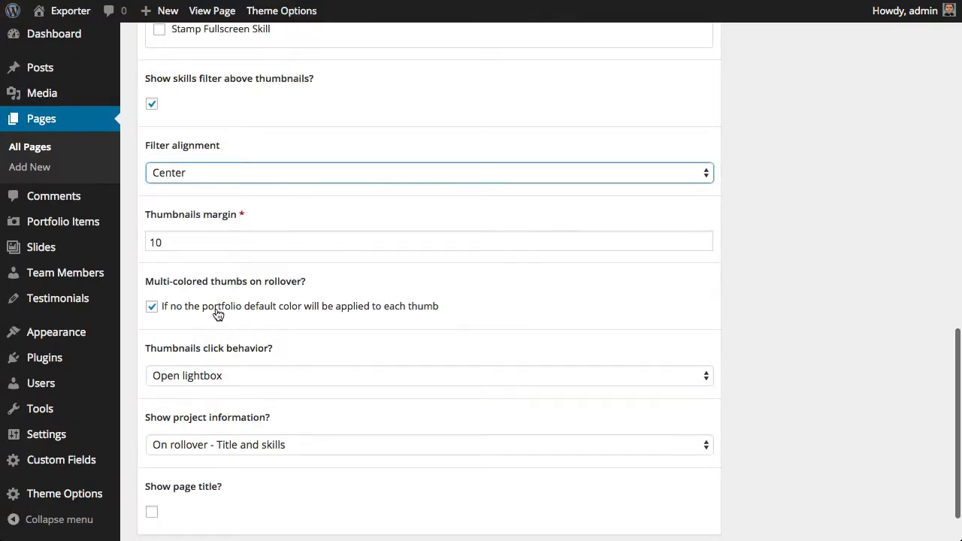
{"action": "left_click", "coordinate": [217, 310]}
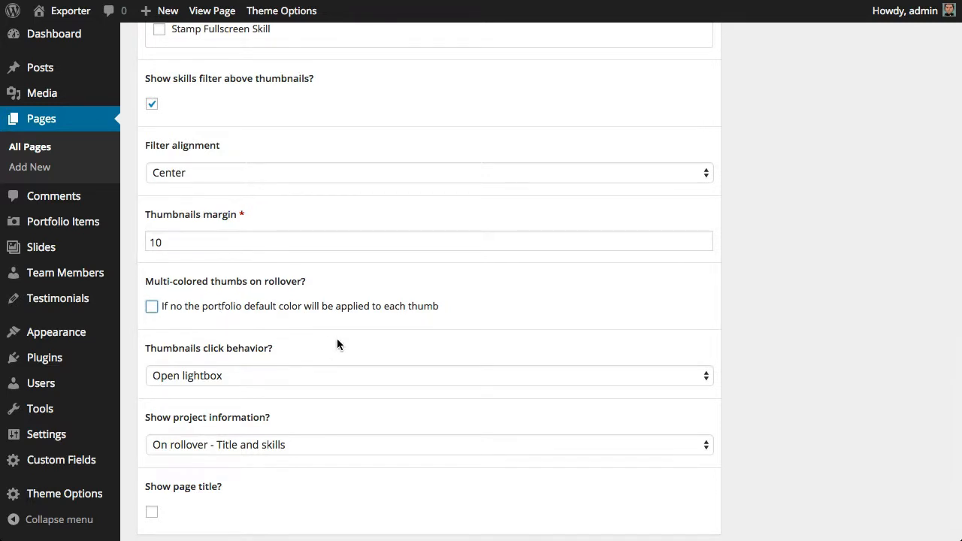
{"action": "scroll", "coordinate": [336, 344], "scroll_direction": "up", "scroll_amount": 6}
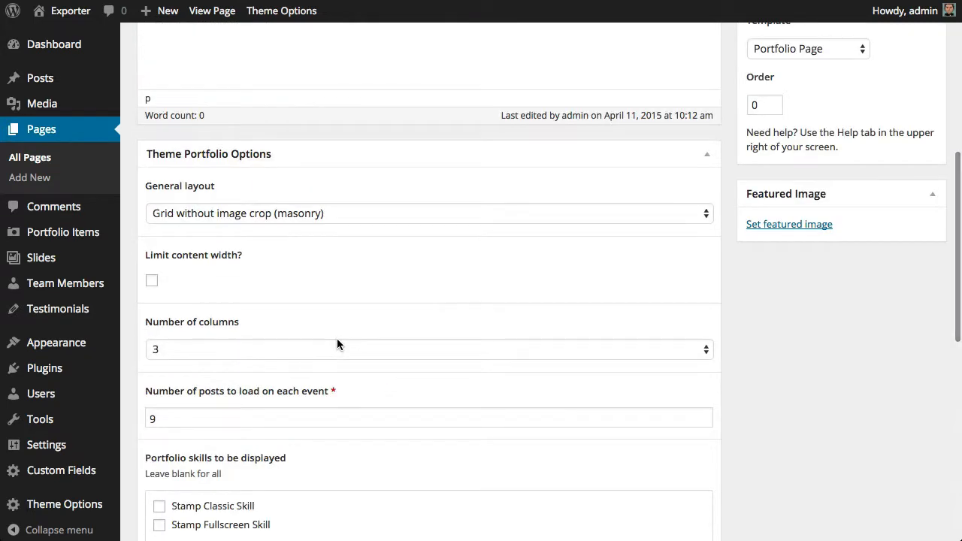
{"action": "scroll", "coordinate": [337, 344], "scroll_direction": "down", "scroll_amount": 3}
{"action": "scroll", "coordinate": [338, 344], "scroll_direction": "down", "scroll_amount": 5}
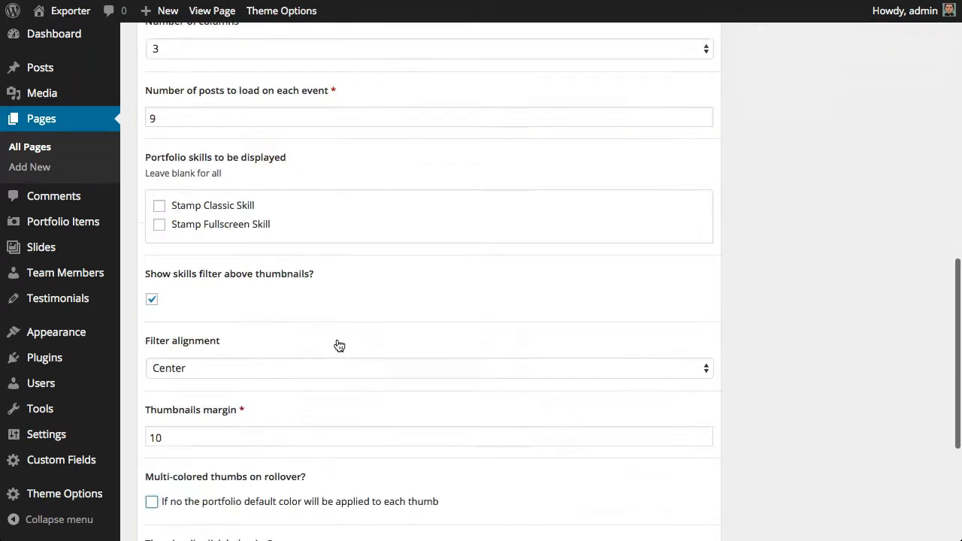
{"action": "scroll", "coordinate": [337, 342], "scroll_direction": "up", "scroll_amount": 2}
{"action": "scroll", "coordinate": [338, 341], "scroll_direction": "down", "scroll_amount": 4}
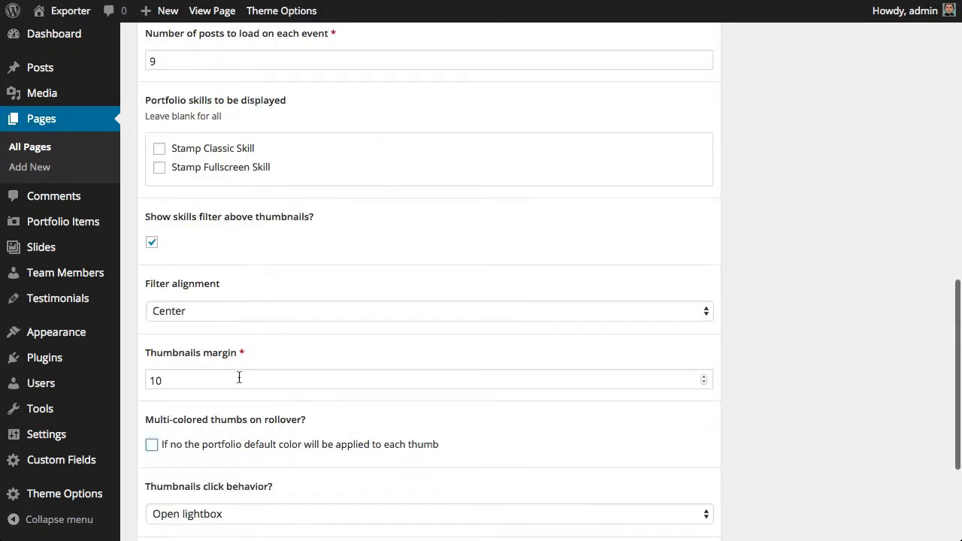
{"action": "scroll", "coordinate": [414, 400], "scroll_direction": "up", "scroll_amount": 10}
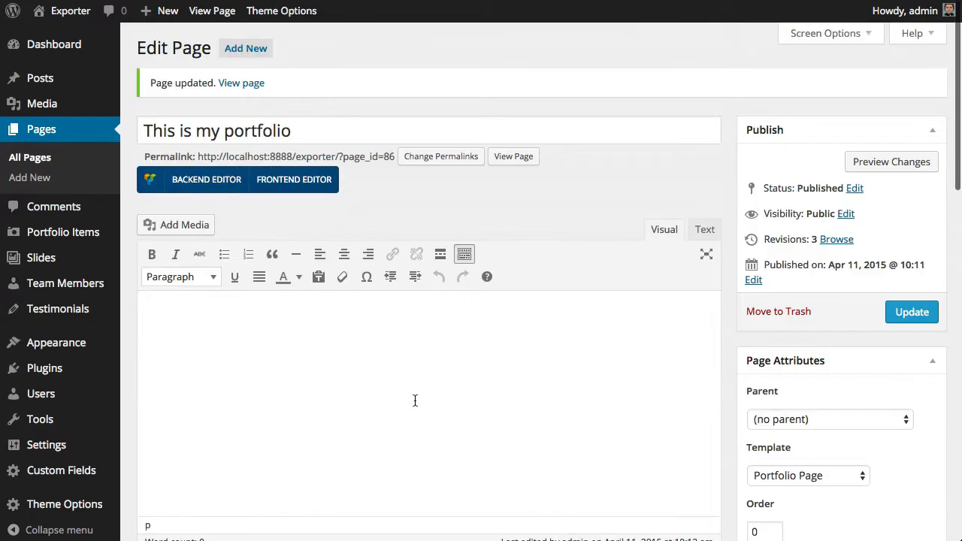
{"action": "left_click", "coordinate": [900, 312]}
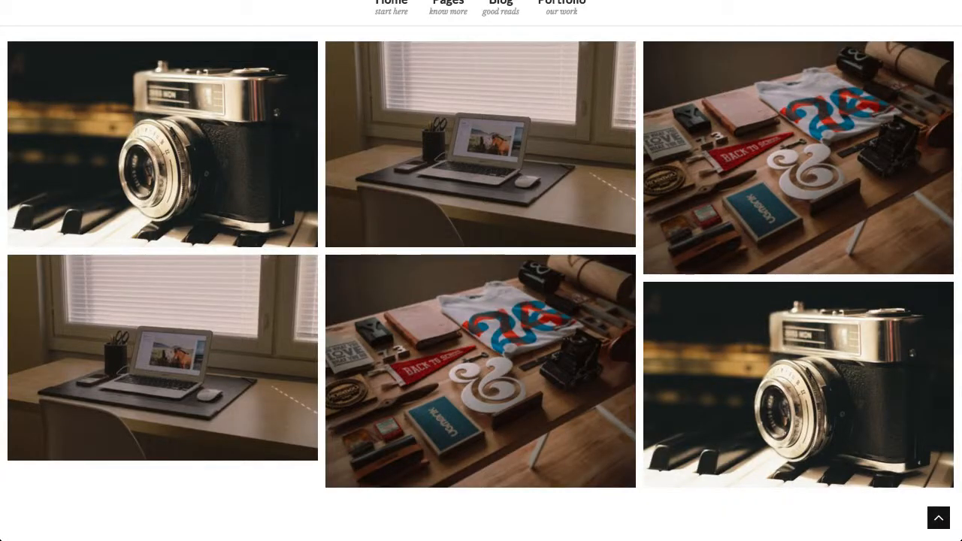
- Reload the portfolio page on the site and test its skills filter with Stamp Classic Skill and All
{"action": "key", "text": "super+r"}
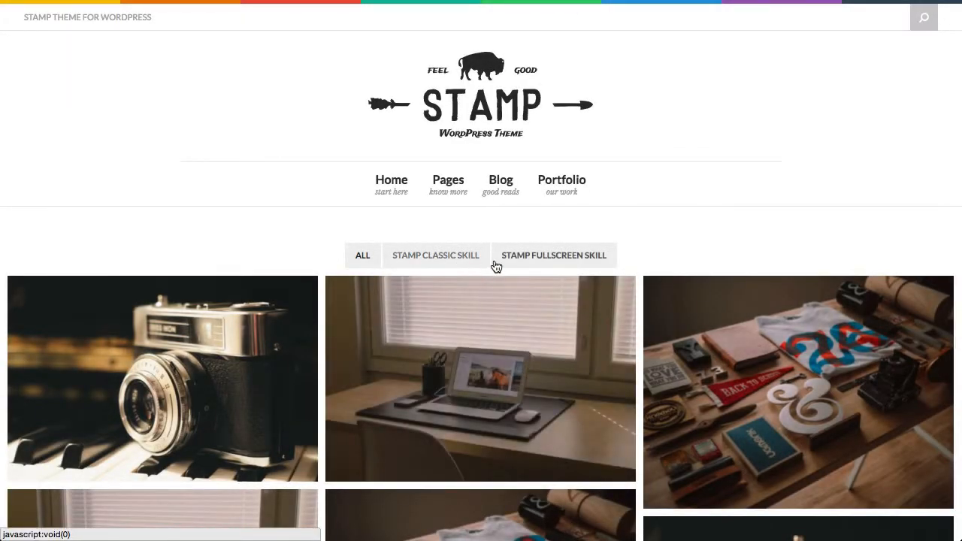
{"action": "left_click", "coordinate": [449, 268]}
{"action": "left_click", "coordinate": [374, 262]}
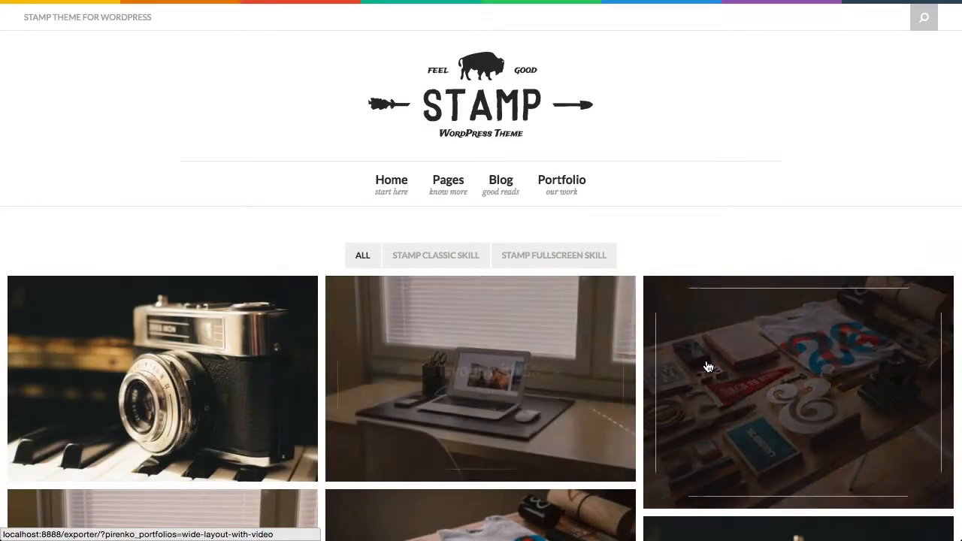
{"action": "scroll", "coordinate": [707, 367], "scroll_direction": "down", "scroll_amount": 5}
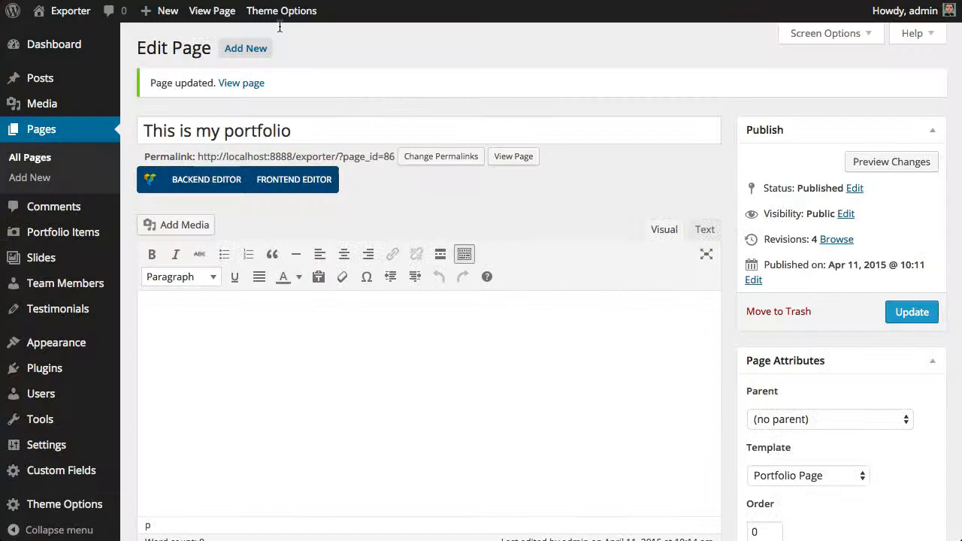
- Check the thumbnails click behavior choices, keeping Open lightbox, and preview a portfolio thumbnail in the site's lightbox
{"action": "scroll", "coordinate": [281, 270], "scroll_direction": "down", "scroll_amount": 5}
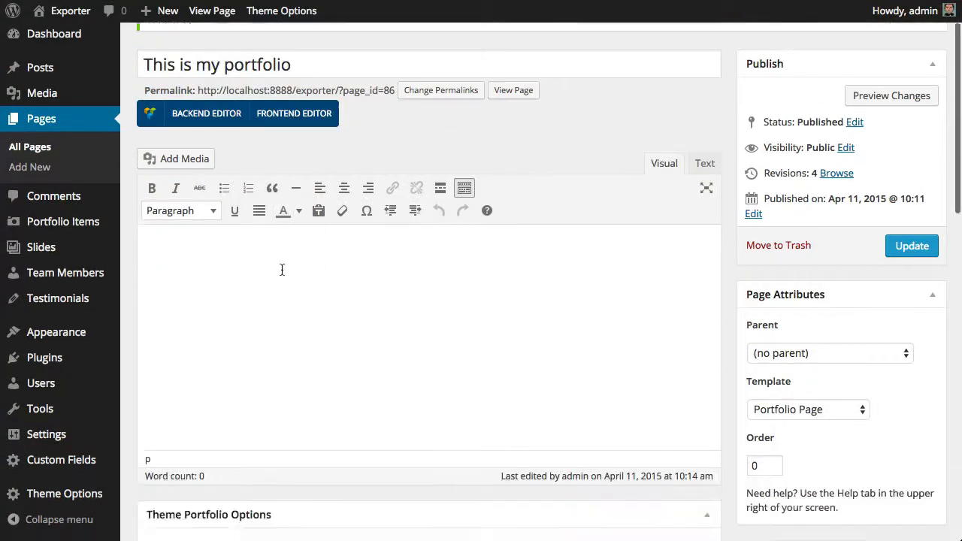
{"action": "scroll", "coordinate": [281, 269], "scroll_direction": "down", "scroll_amount": 5}
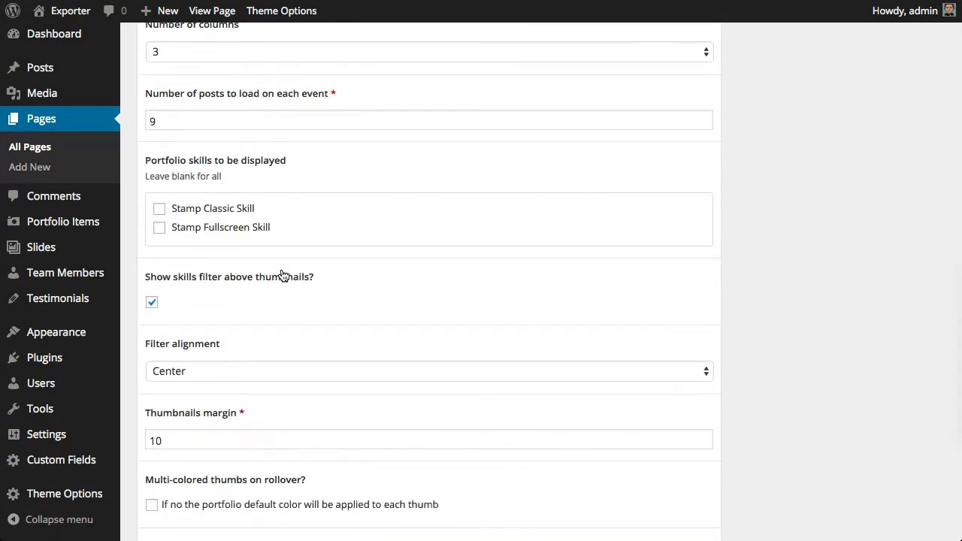
{"action": "scroll", "coordinate": [282, 268], "scroll_direction": "down", "scroll_amount": 3}
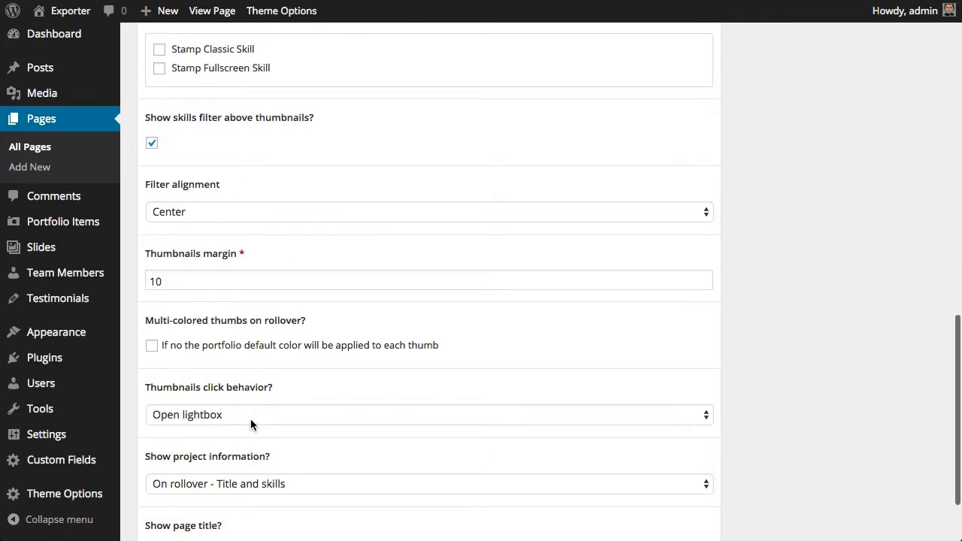
{"action": "left_click", "coordinate": [250, 417]}
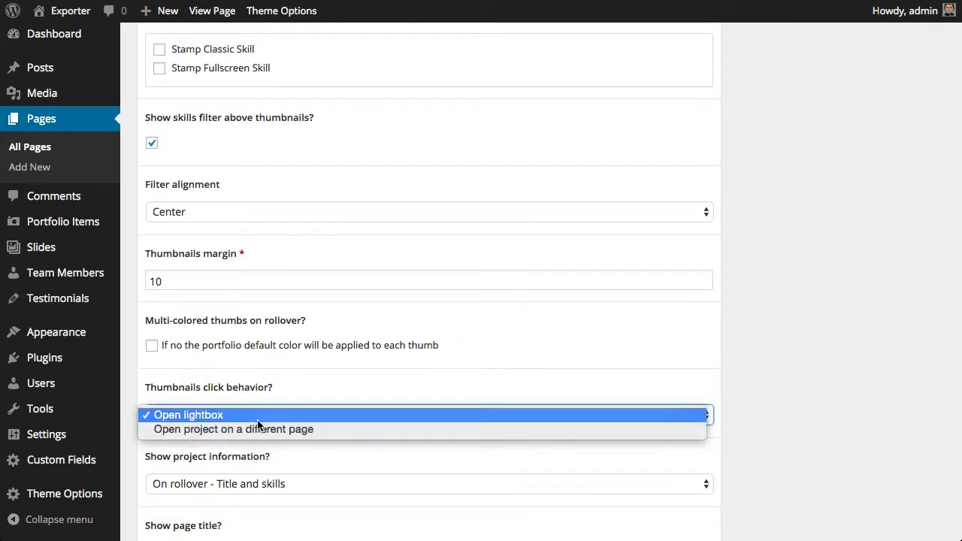
{"action": "left_click", "coordinate": [257, 421]}
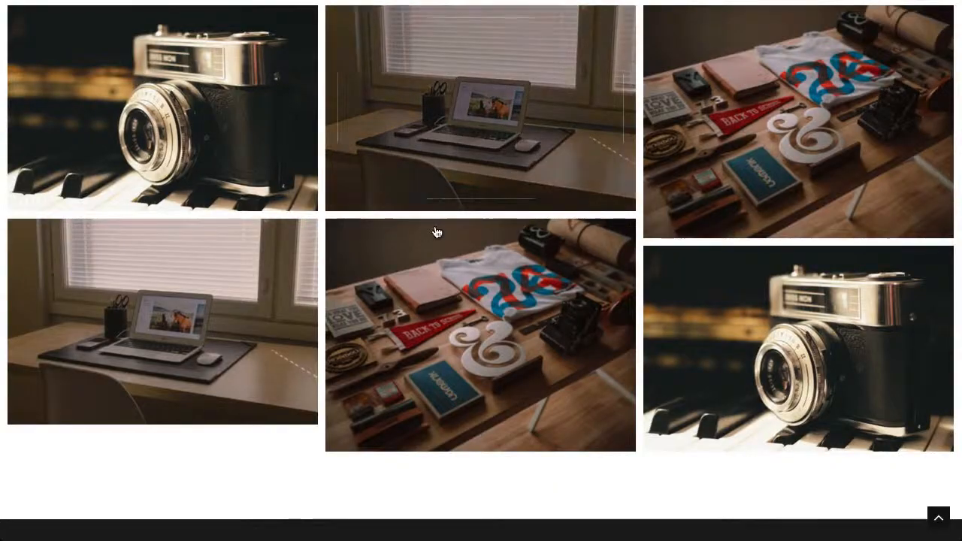
{"action": "left_click", "coordinate": [435, 233]}
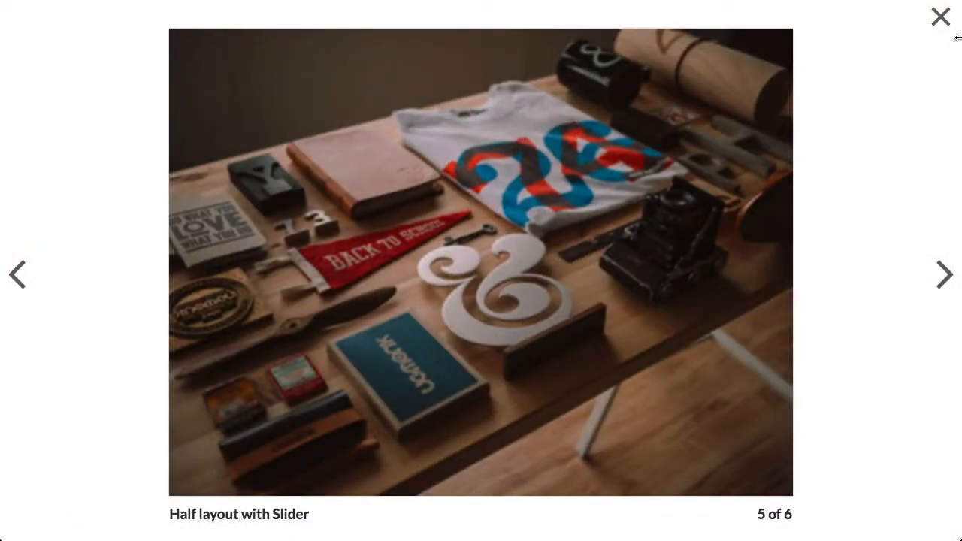
{"action": "left_click", "coordinate": [941, 19]}
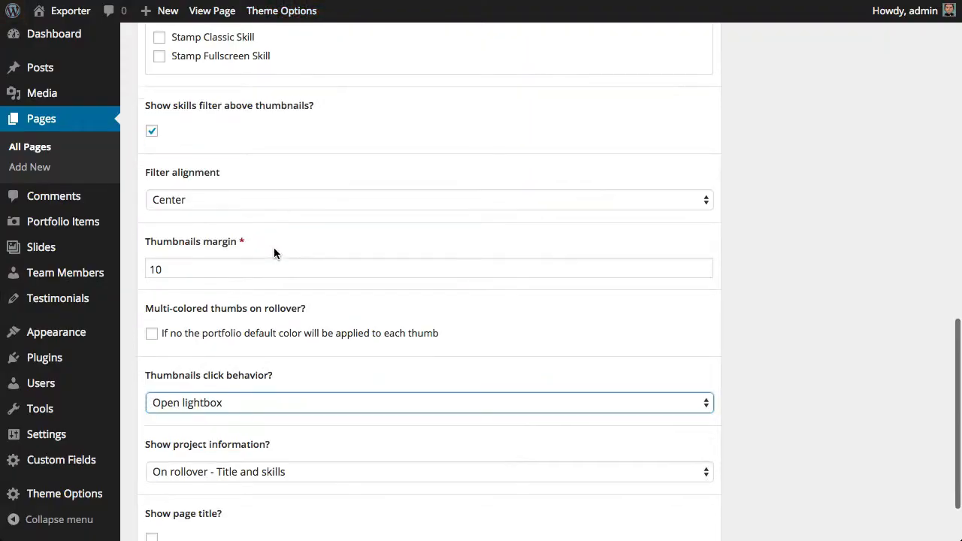
- Set the project information display to "Always show under thumb - Title and skills" and update the page
{"action": "scroll", "coordinate": [274, 253], "scroll_direction": "down", "scroll_amount": 3}
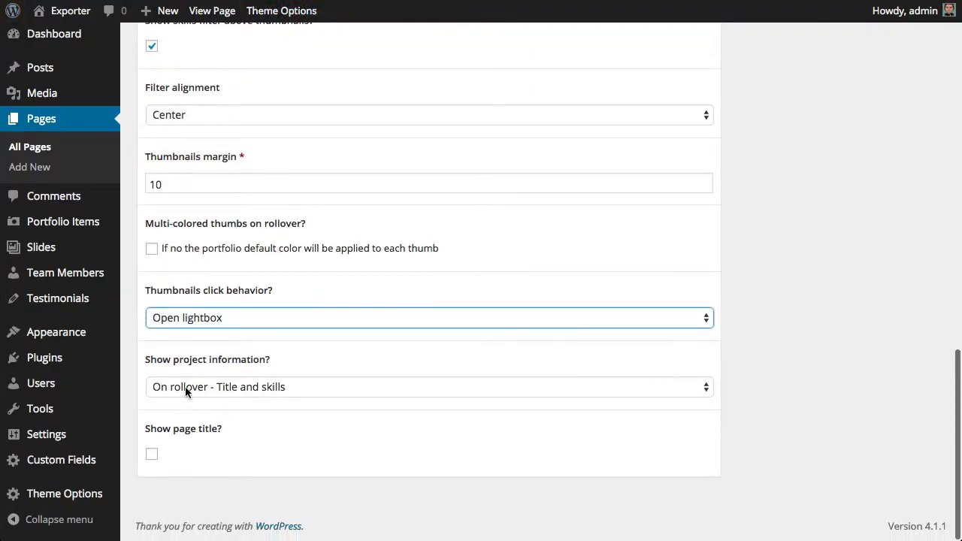
{"action": "left_click", "coordinate": [185, 386]}
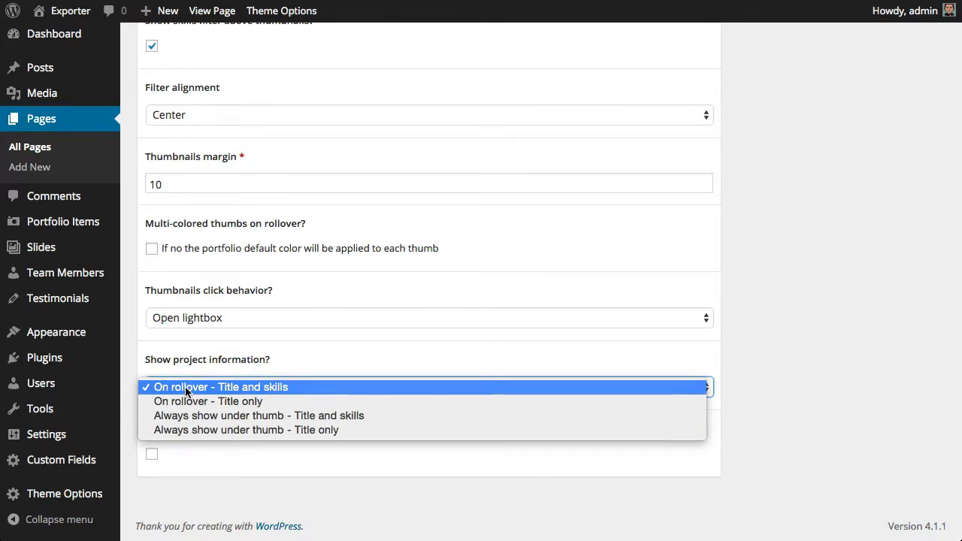
{"action": "left_click", "coordinate": [268, 416]}
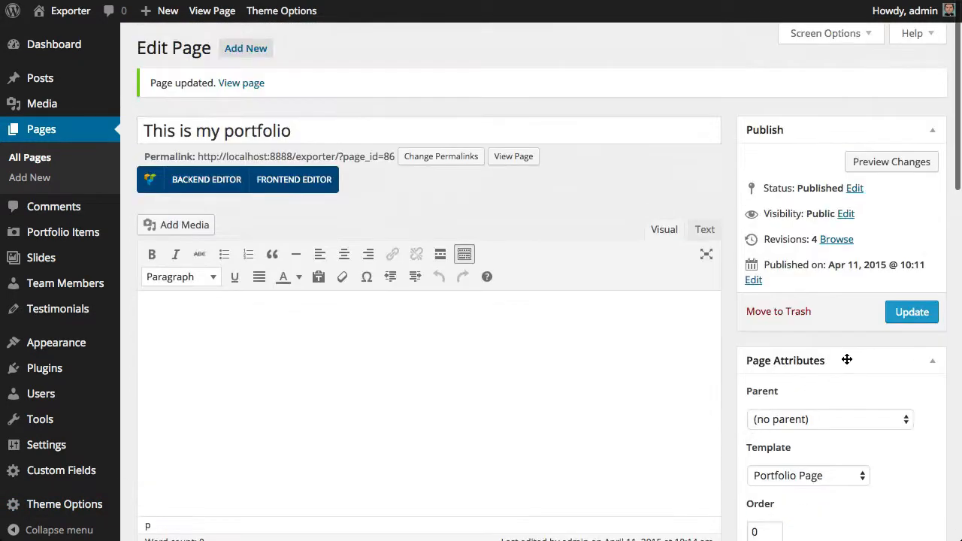
{"action": "left_click", "coordinate": [911, 312]}
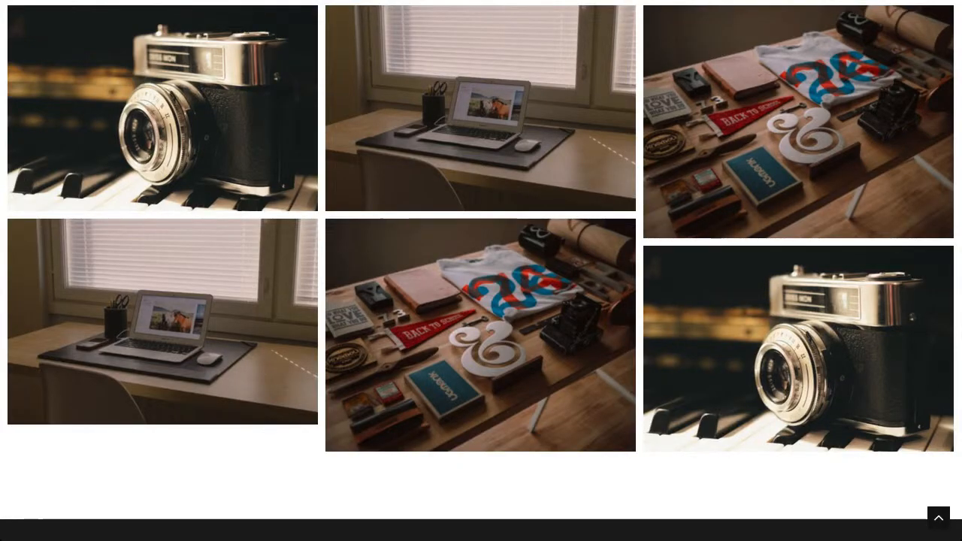
- Reload the portfolio page on the site and examine the project information under the thumbnails
{"action": "scroll", "coordinate": [198, 90], "scroll_direction": "up", "scroll_amount": 4}
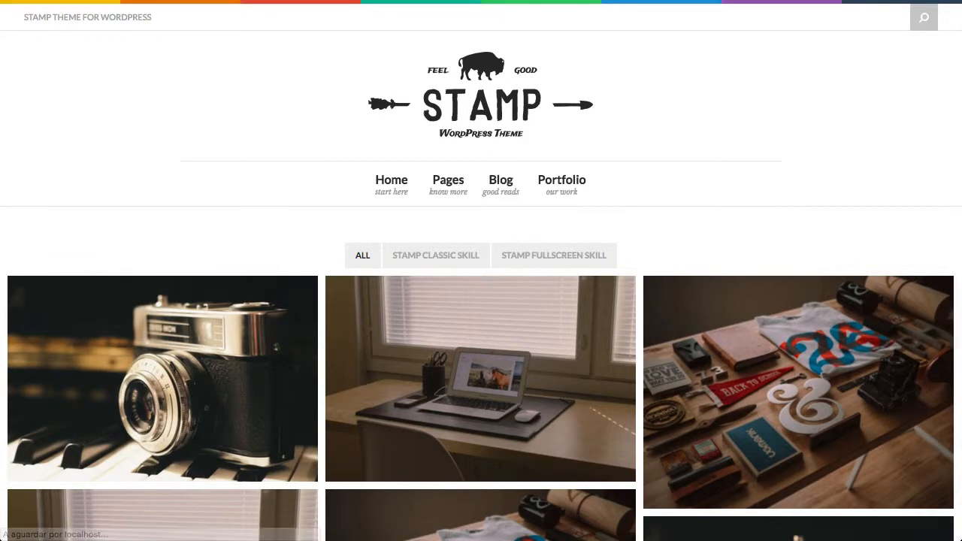
{"action": "key", "text": "super+r"}
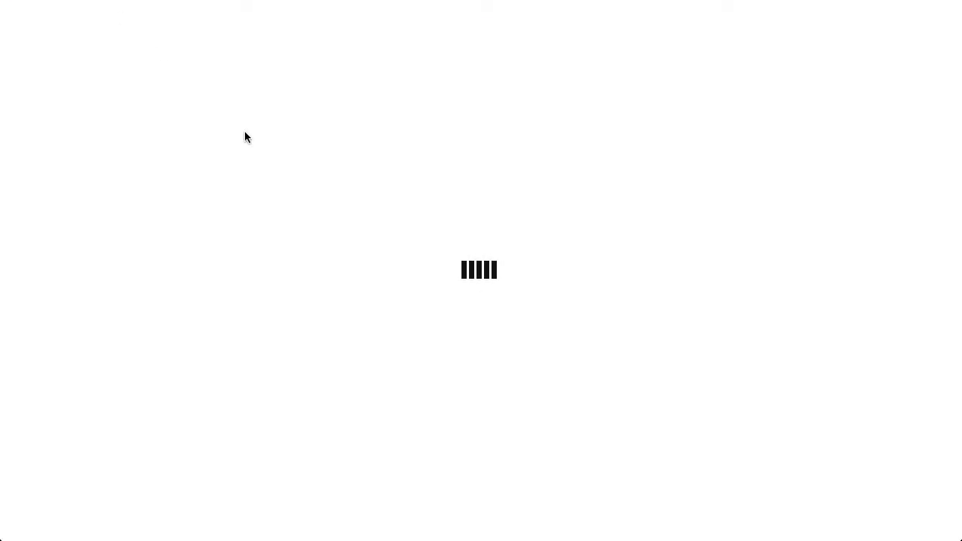
{"action": "scroll", "coordinate": [244, 131], "scroll_direction": "down", "scroll_amount": 1}
{"action": "scroll", "coordinate": [244, 137], "scroll_direction": "down", "scroll_amount": 2}
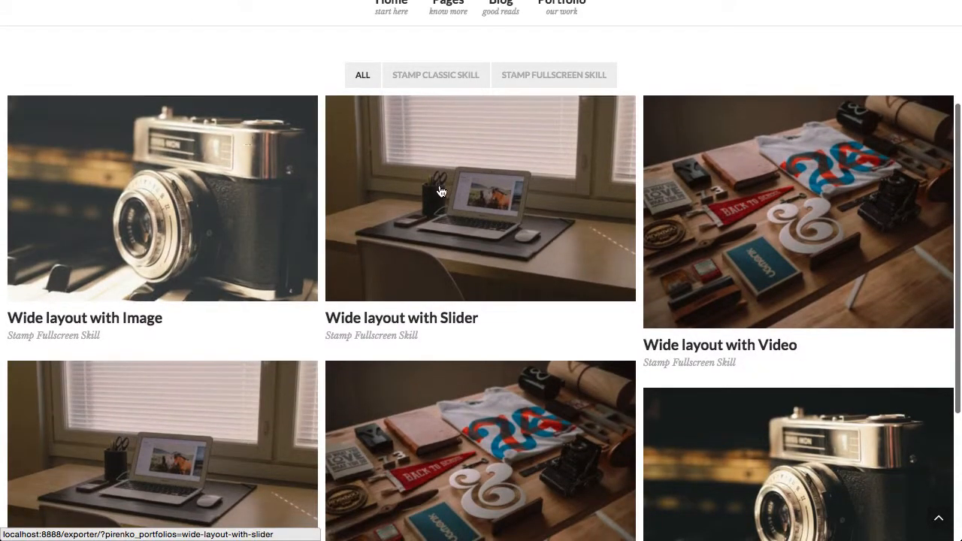
{"action": "scroll", "coordinate": [679, 260], "scroll_direction": "down", "scroll_amount": 3}
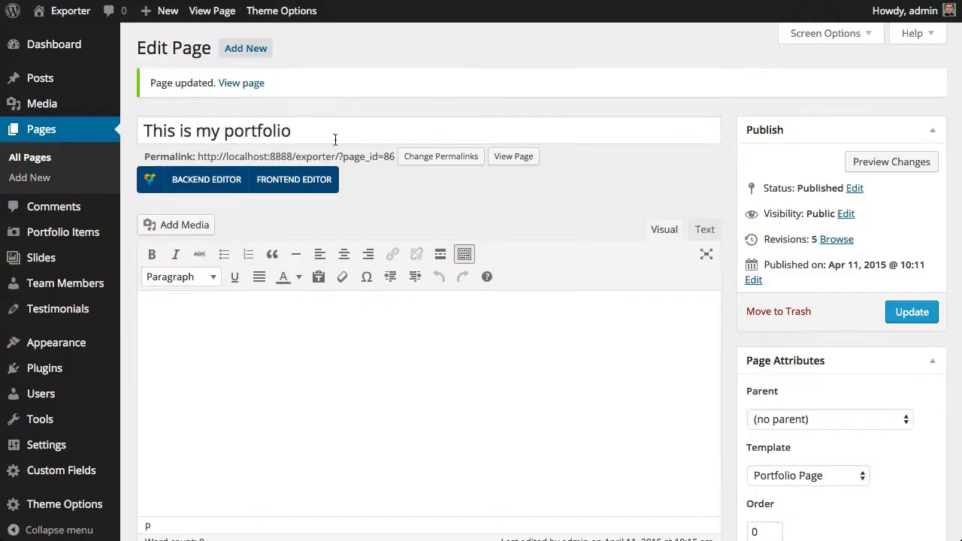
- Switch the portfolio page to the Visual Composer backend editor and look over its predefined layouts
{"action": "left_click", "coordinate": [207, 179]}
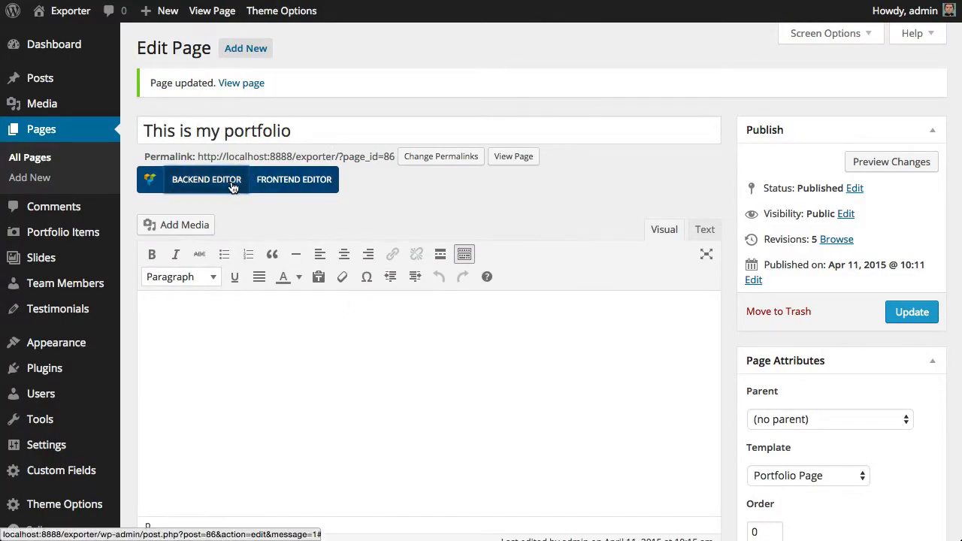
{"action": "scroll", "coordinate": [412, 265], "scroll_direction": "down", "scroll_amount": 5}
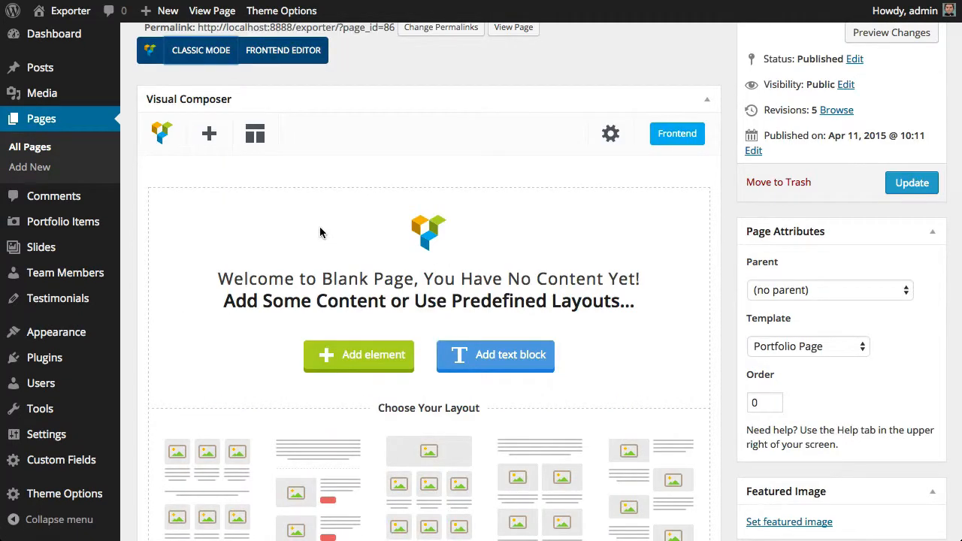
{"action": "scroll", "coordinate": [317, 211], "scroll_direction": "down", "scroll_amount": 3}
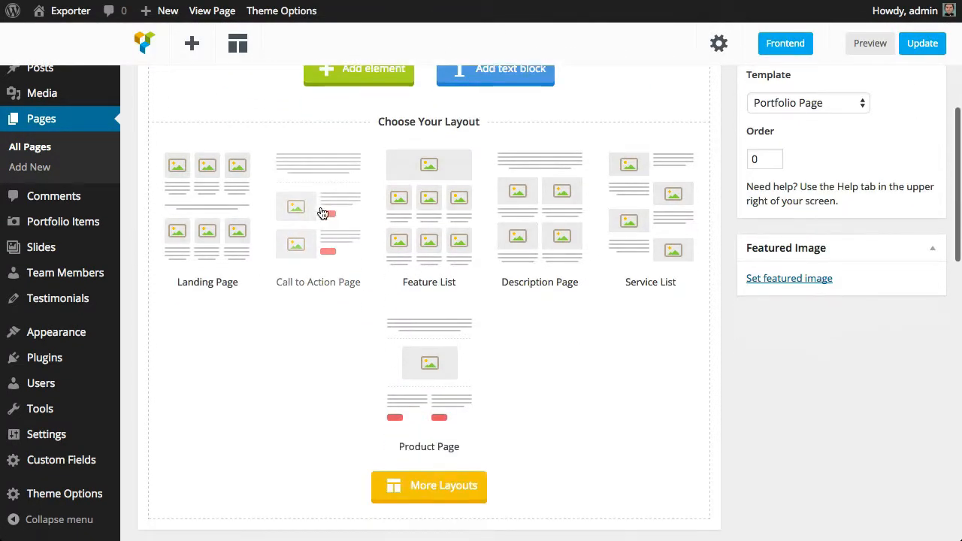
{"action": "scroll", "coordinate": [321, 211], "scroll_direction": "up", "scroll_amount": 4}
{"action": "scroll", "coordinate": [321, 211], "scroll_direction": "up", "scroll_amount": 2}
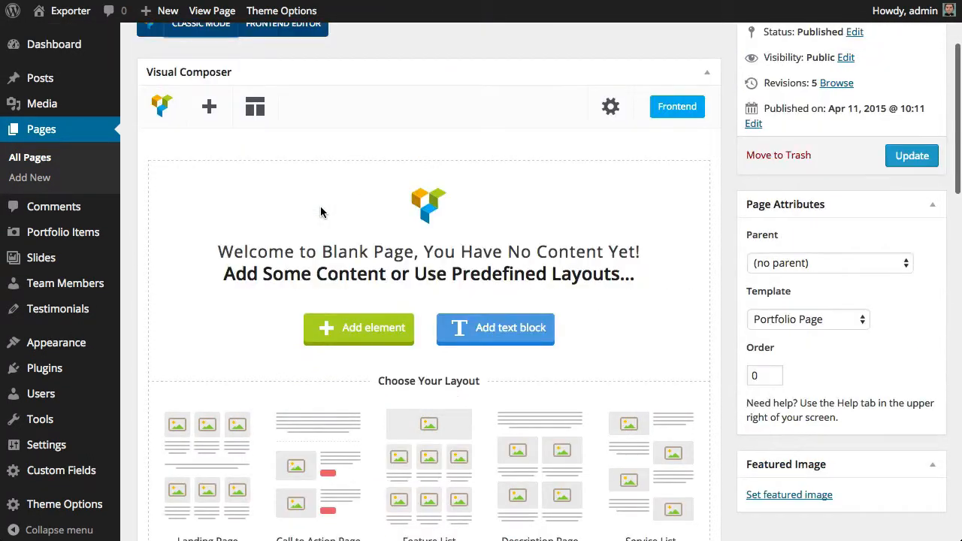
- Add a Text Block element with its default text center-aligned to the portfolio page and save its settings
{"action": "left_click", "coordinate": [384, 331]}
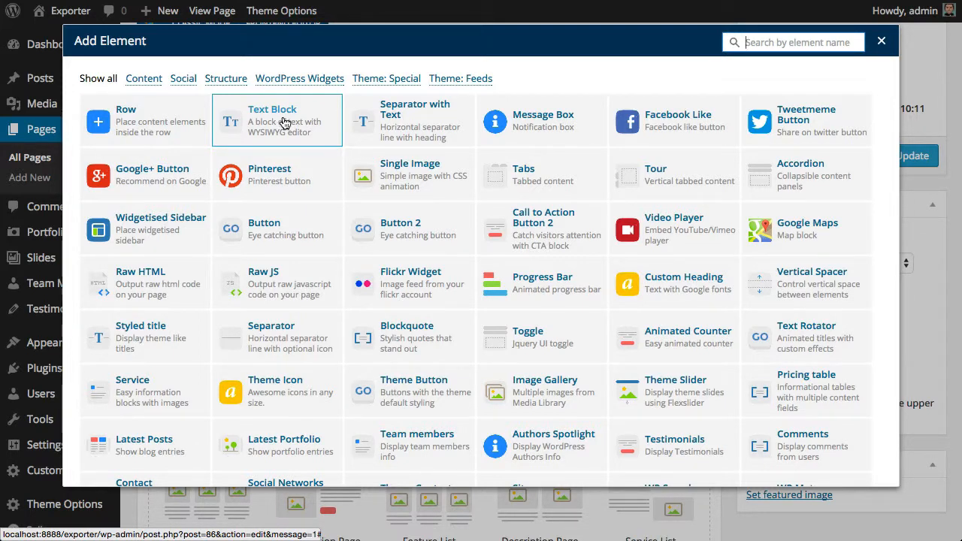
{"action": "left_click", "coordinate": [282, 117]}
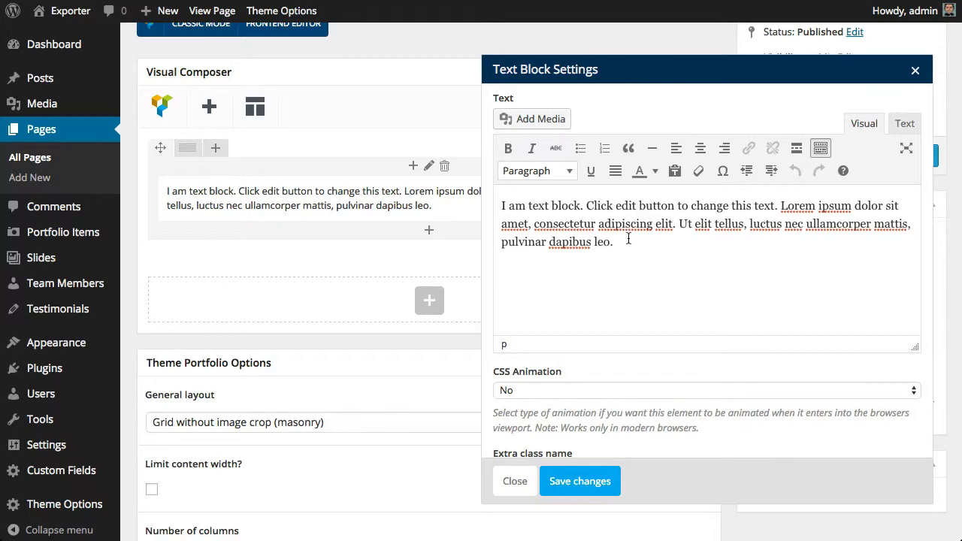
{"action": "left_click_drag", "start_coordinate": [615, 241], "coordinate": [480, 187]}
{"action": "left_click", "coordinate": [699, 148]}
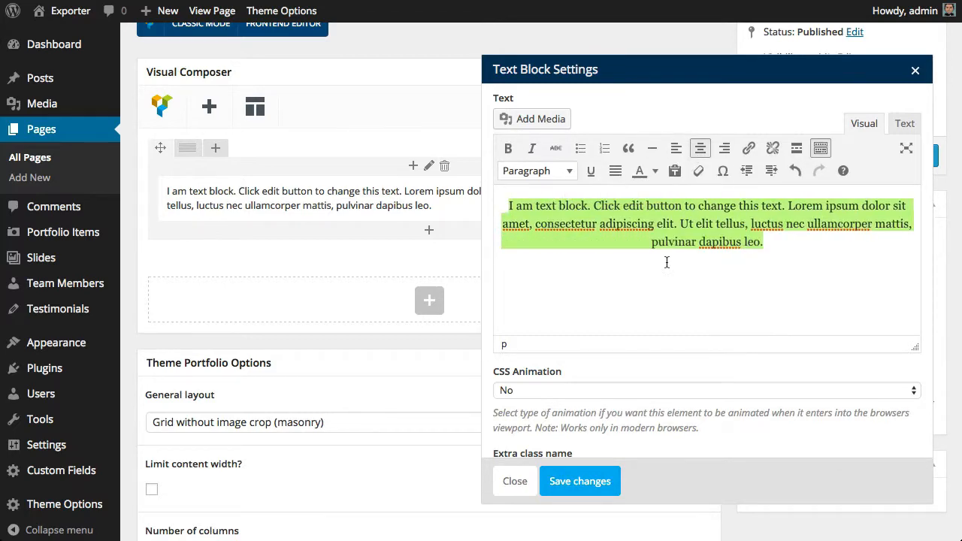
{"action": "left_click", "coordinate": [583, 478]}
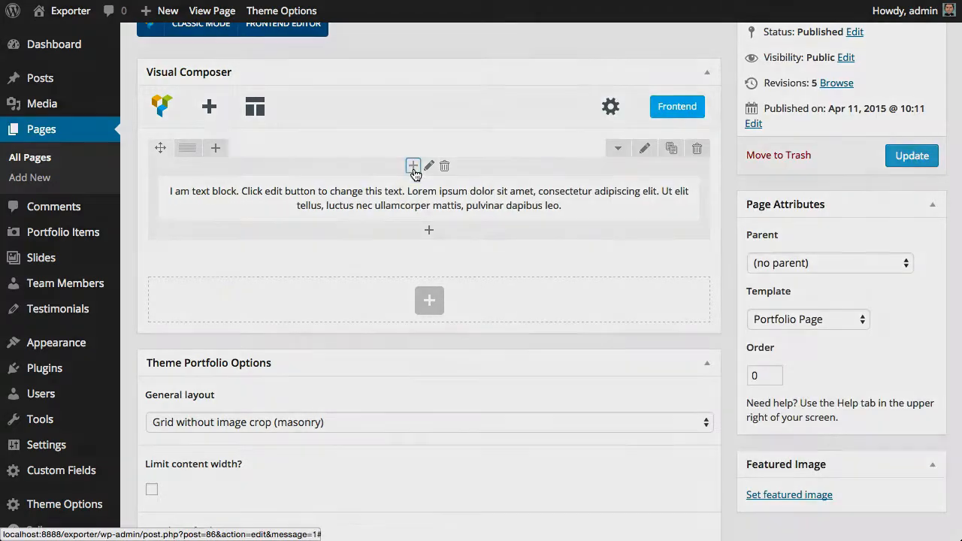
- Insert a Vertical Spacer of 48 pixels above the text block and update the page
{"action": "left_click", "coordinate": [413, 166]}
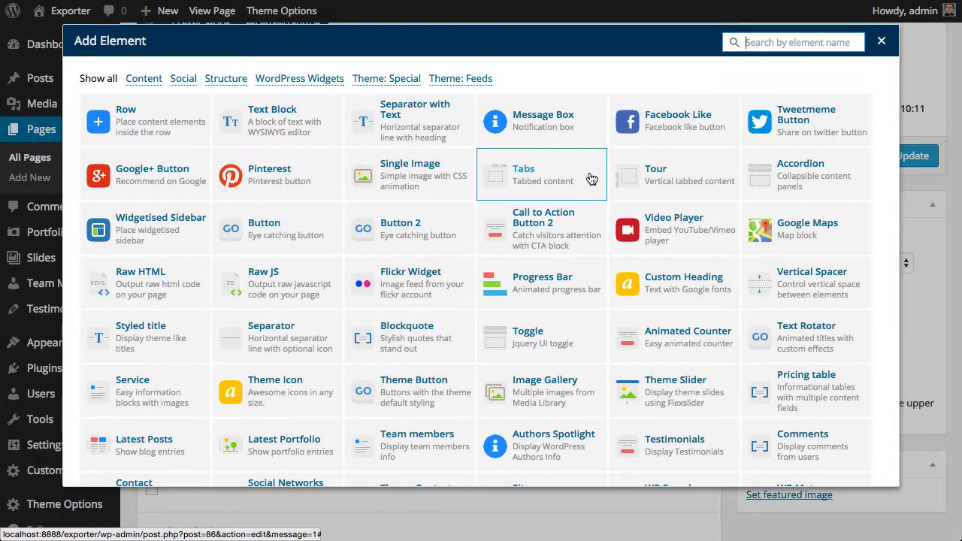
{"action": "left_click", "coordinate": [763, 277]}
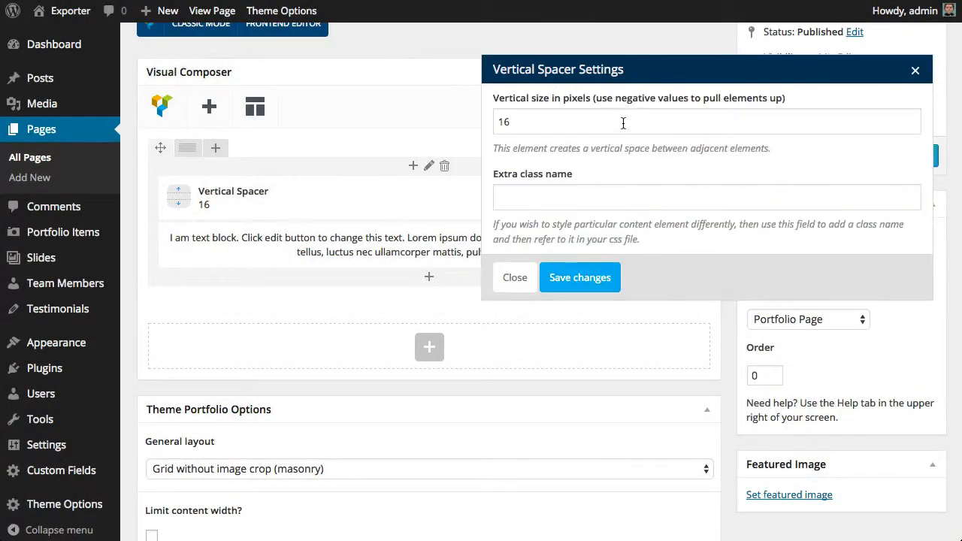
{"action": "left_click_drag", "start_coordinate": [471, 109], "coordinate": [460, 108]}
{"action": "type", "text": "48"}
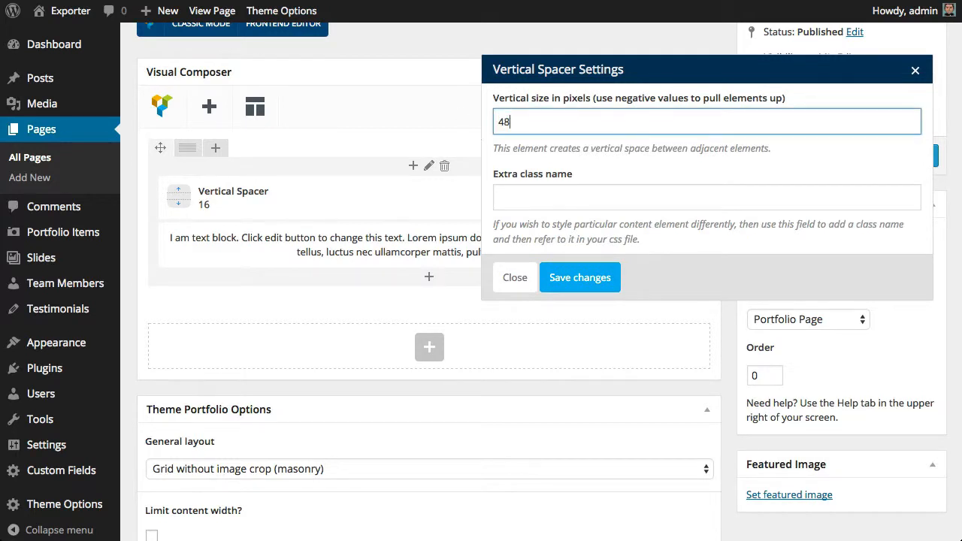
{"action": "left_click", "coordinate": [570, 277]}
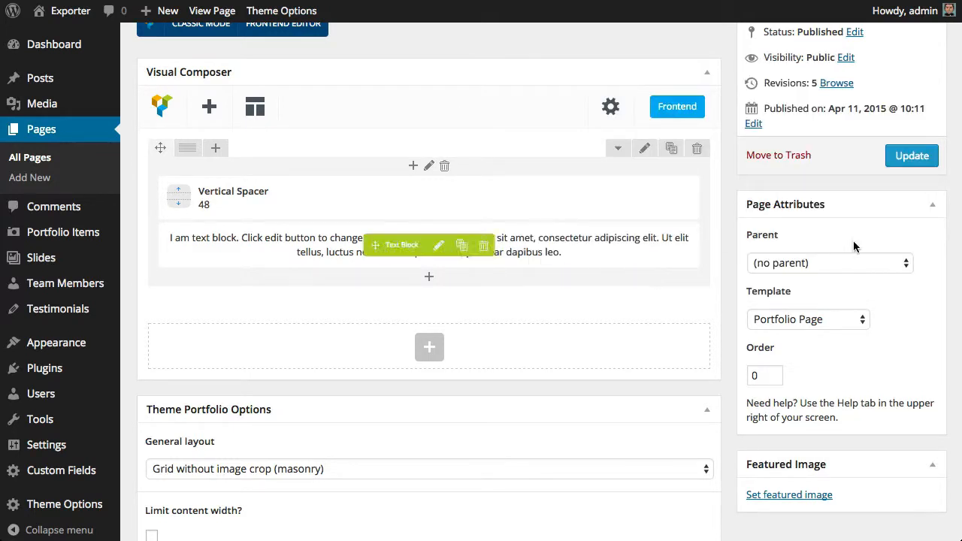
{"action": "left_click", "coordinate": [919, 162]}
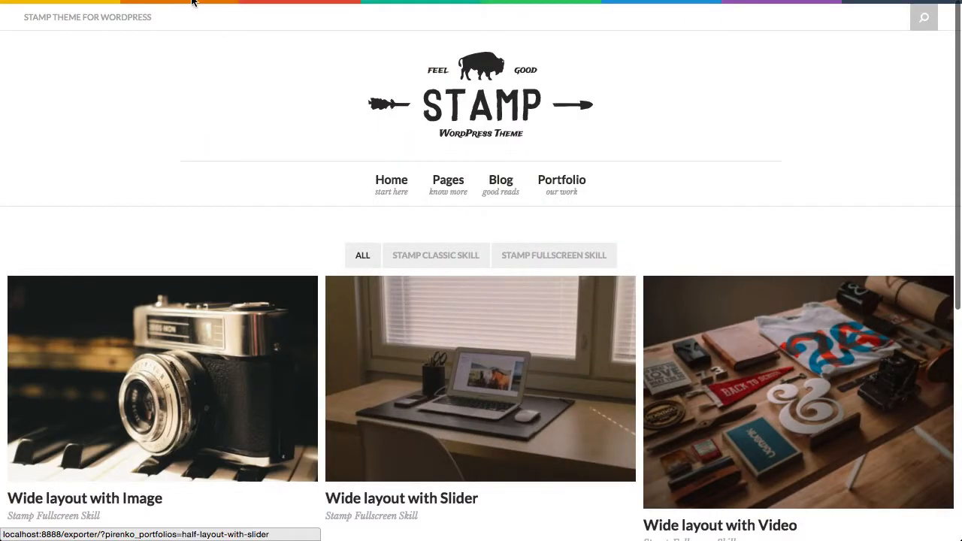
- Reload the portfolio page on the site and examine the text block and spacing above the portfolio grid
{"action": "key", "text": "super+r"}
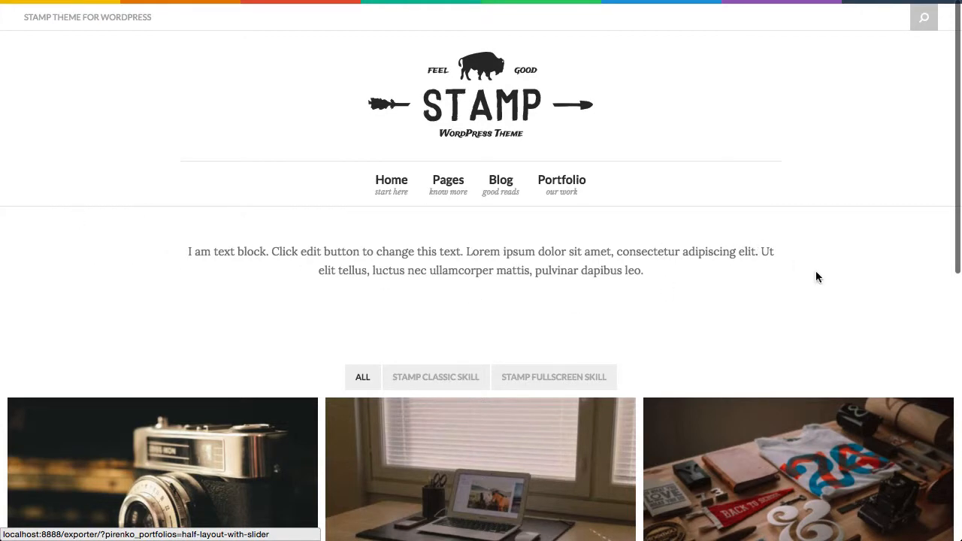
{"action": "scroll", "coordinate": [446, 293], "scroll_direction": "down", "scroll_amount": 5}
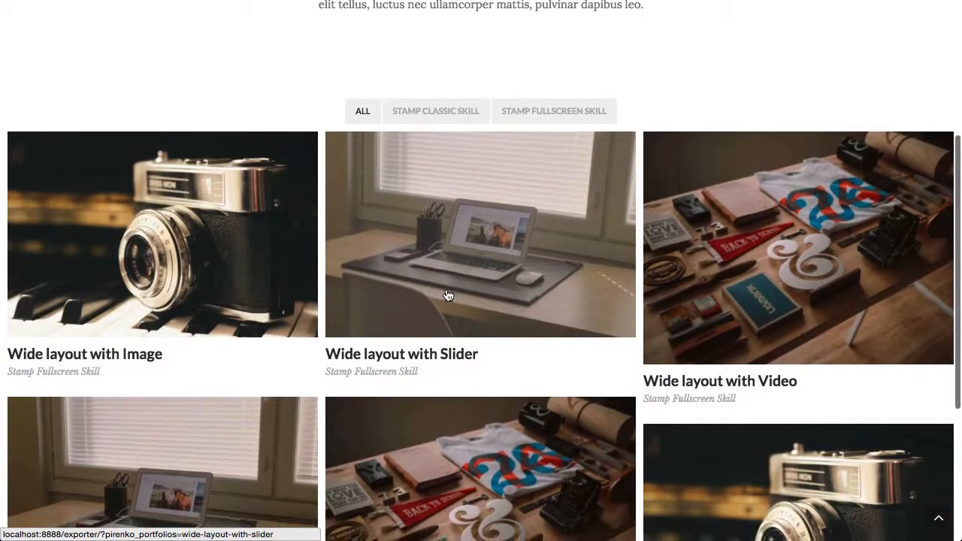
{"action": "scroll", "coordinate": [447, 293], "scroll_direction": "down", "scroll_amount": 2}
{"action": "scroll", "coordinate": [446, 292], "scroll_direction": "up", "scroll_amount": 5}
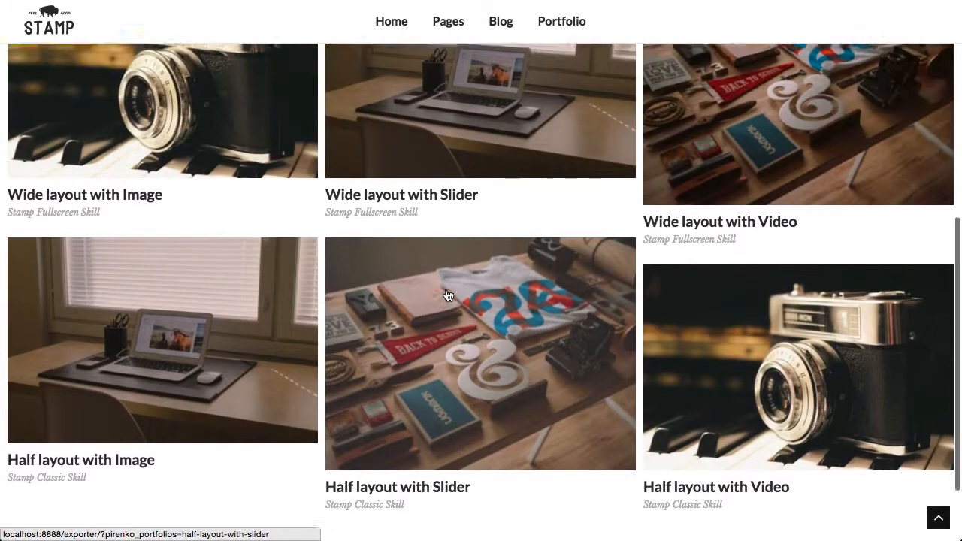
{"action": "scroll", "coordinate": [446, 293], "scroll_direction": "up", "scroll_amount": 2}
{"action": "scroll", "coordinate": [446, 293], "scroll_direction": "down", "scroll_amount": 1}
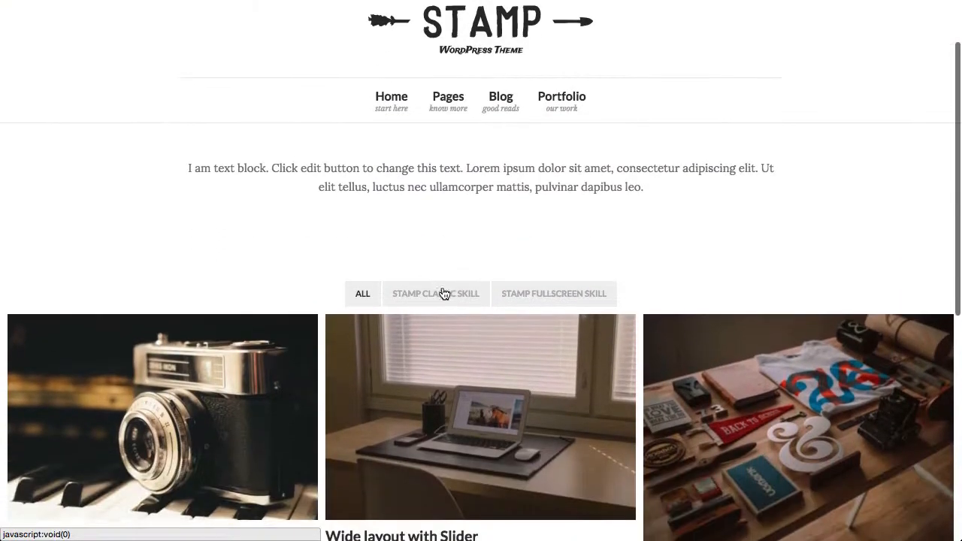